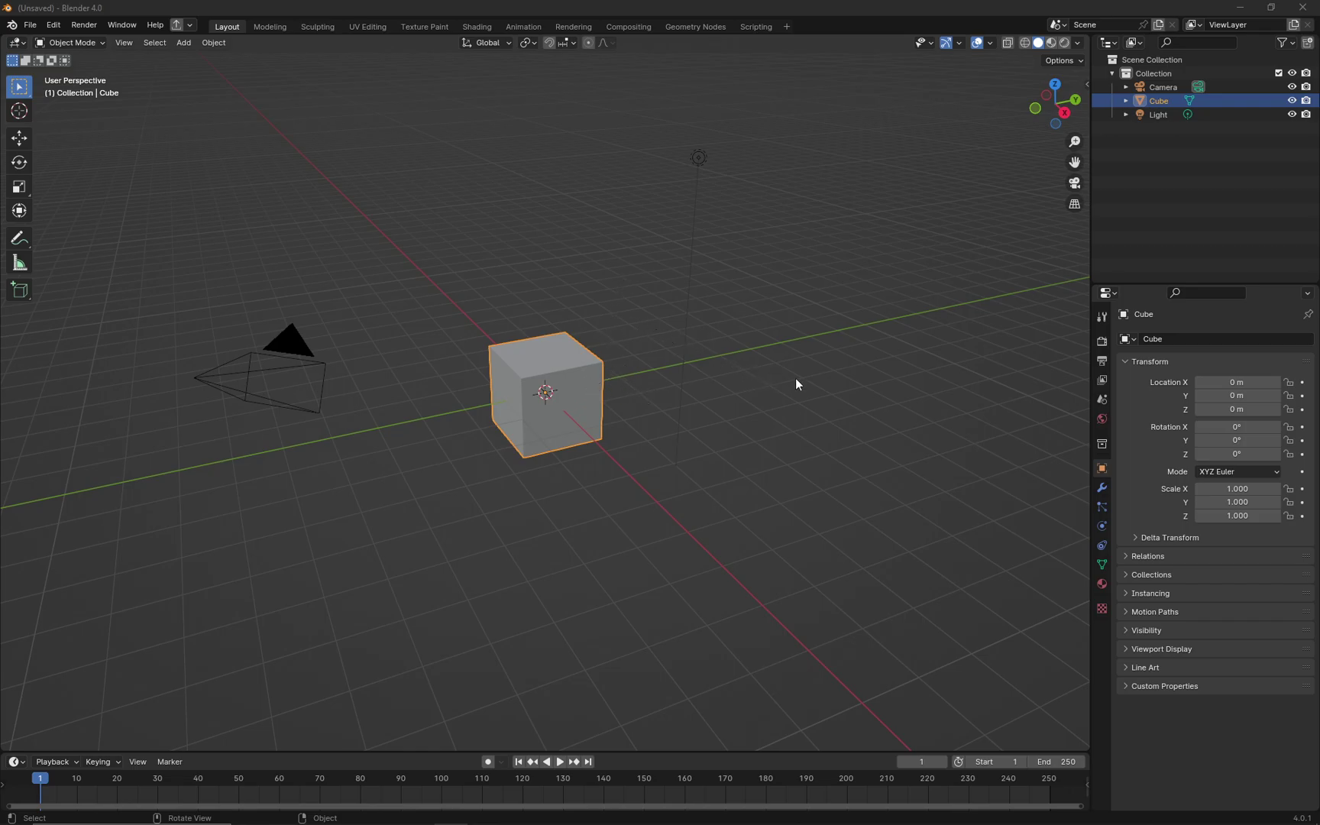
# Switch to a straight-down top view, recentre the cube and zoom out.
pyautogui.moveTo(795, 378); pyautogui.dragTo(759, 512, button='middle')
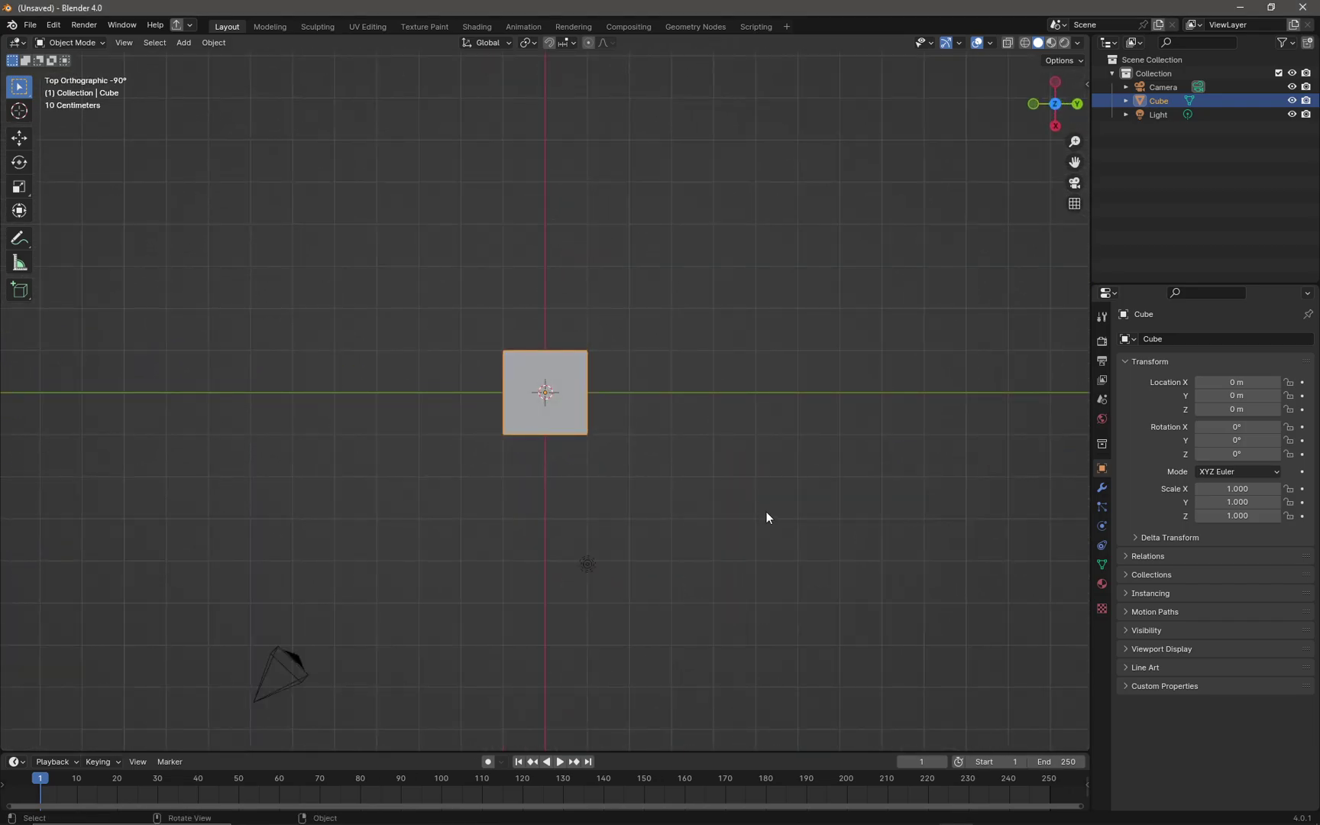
pyautogui.keyDown('shift'); pyautogui.moveTo(695, 321); pyautogui.dragTo(693, 393, button='middle'); pyautogui.keyUp('shift')
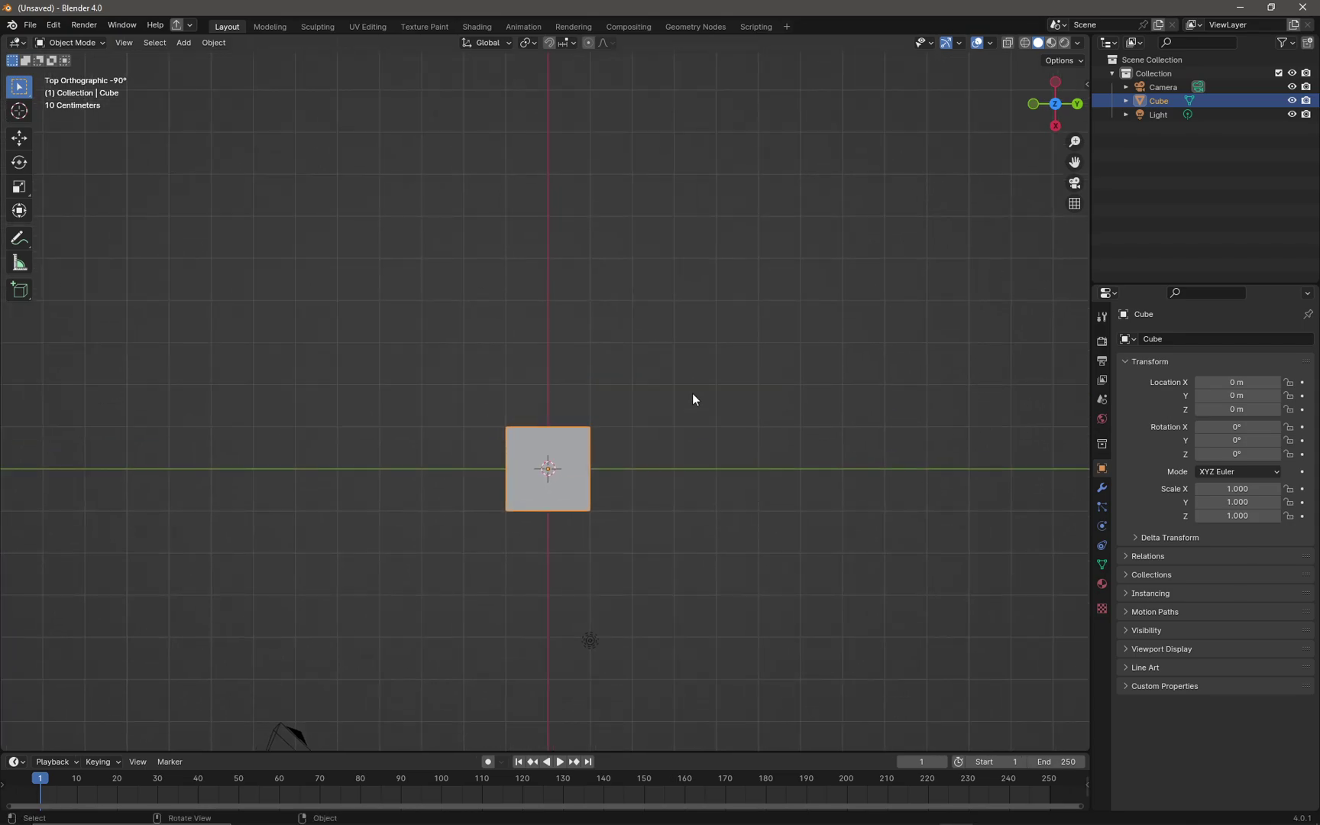
pyautogui.scroll(-2, 719, 459)
pyautogui.keyDown('shift'); pyautogui.moveTo(754, 492); pyautogui.dragTo(766, 437, button='middle'); pyautogui.keyUp('shift')
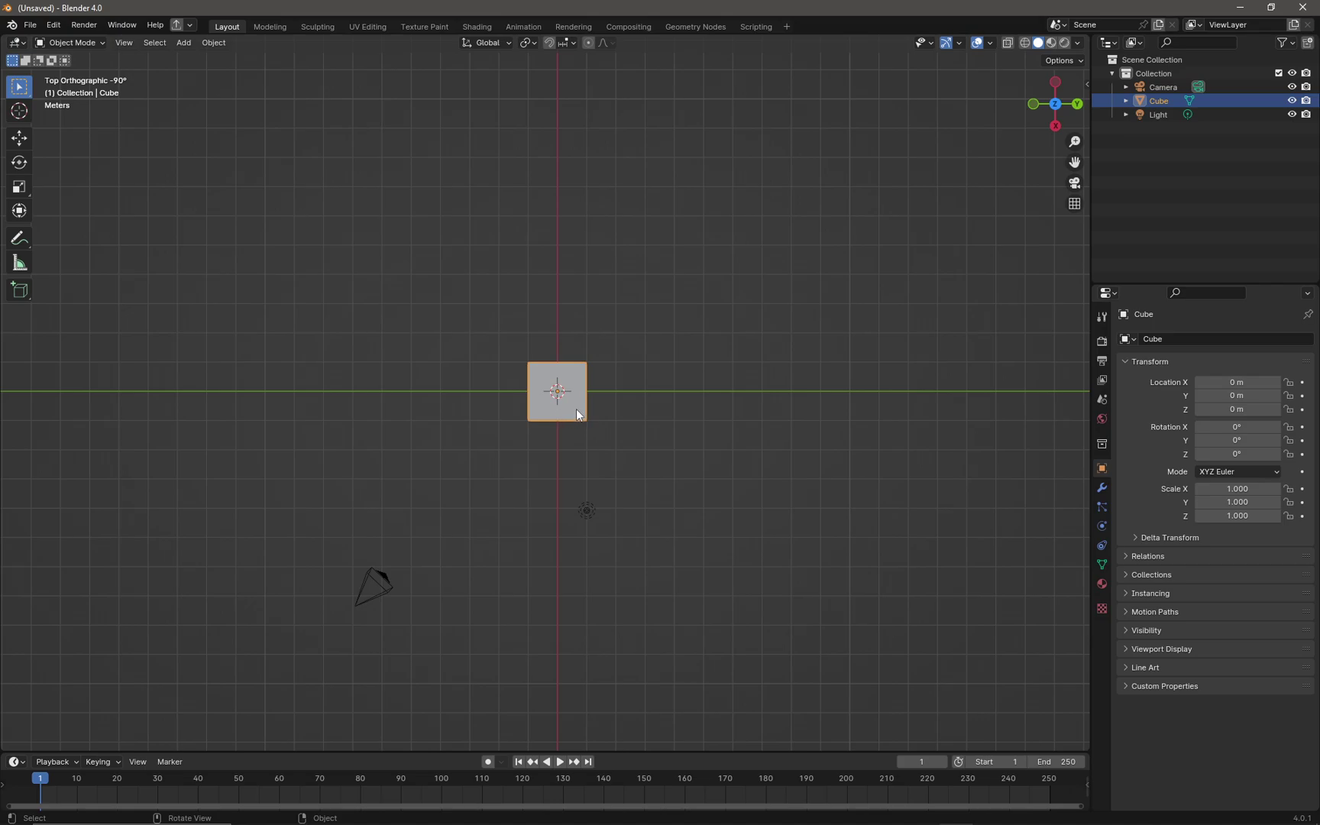
# Add an Array modifier to the cube from the Modifier Properties.
pyautogui.click(1103, 489)
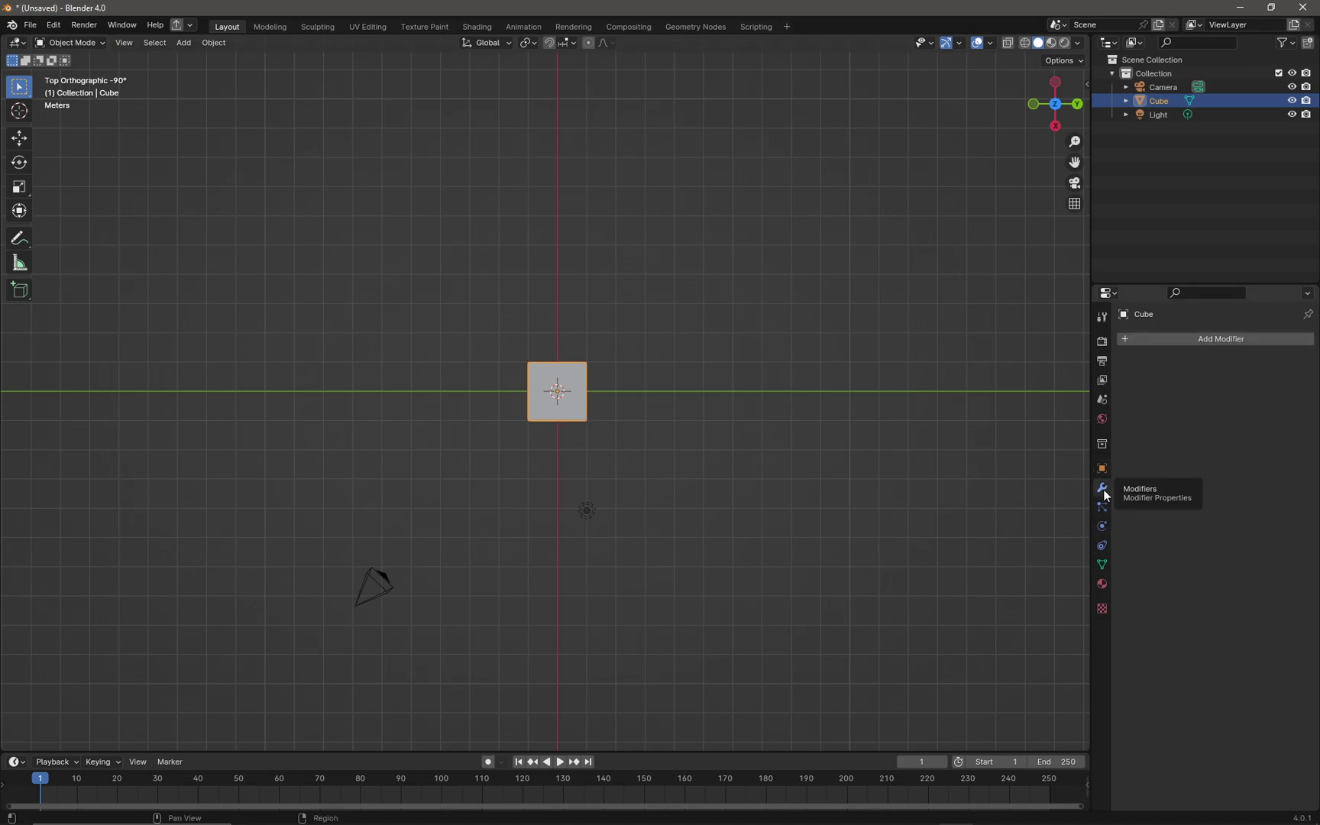
pyautogui.click(1185, 339)
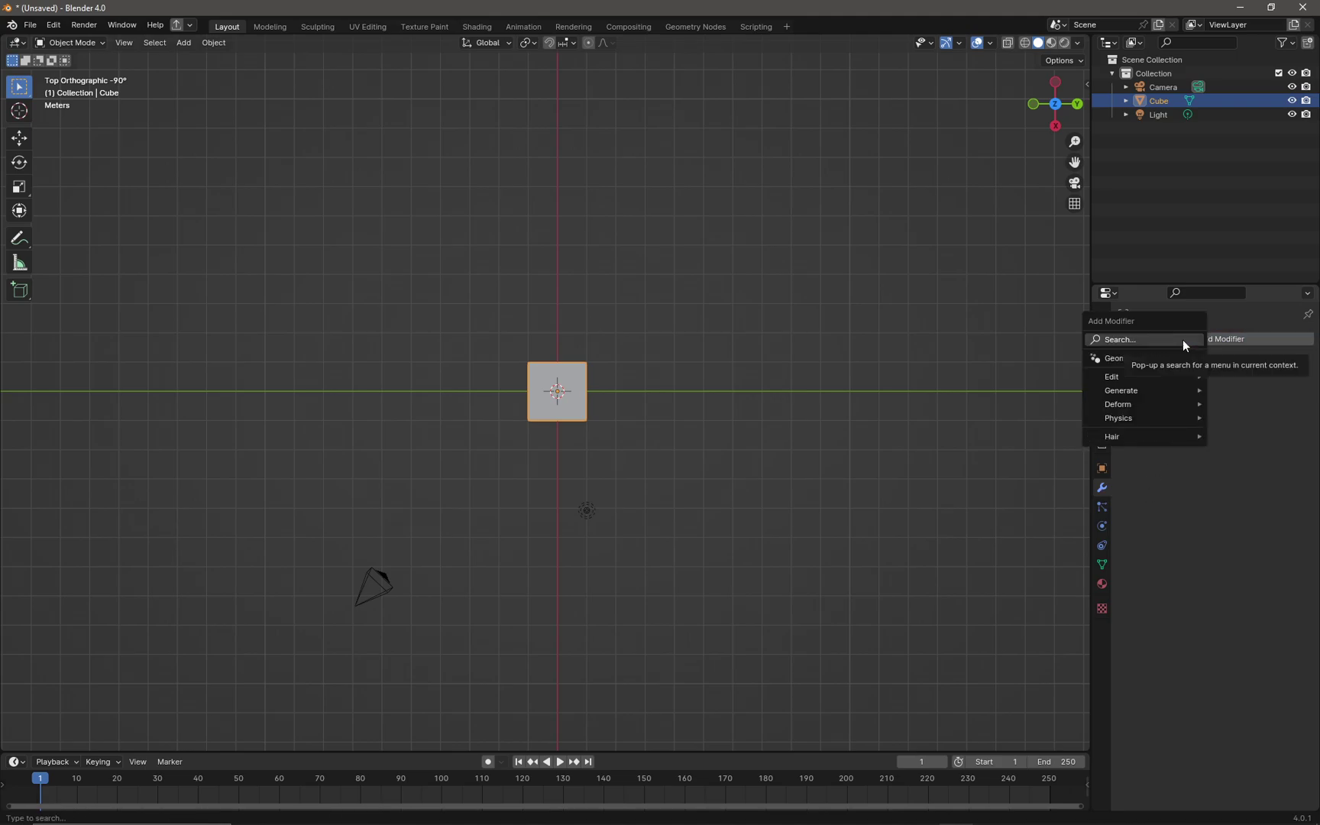
pyautogui.moveTo(1170, 394)
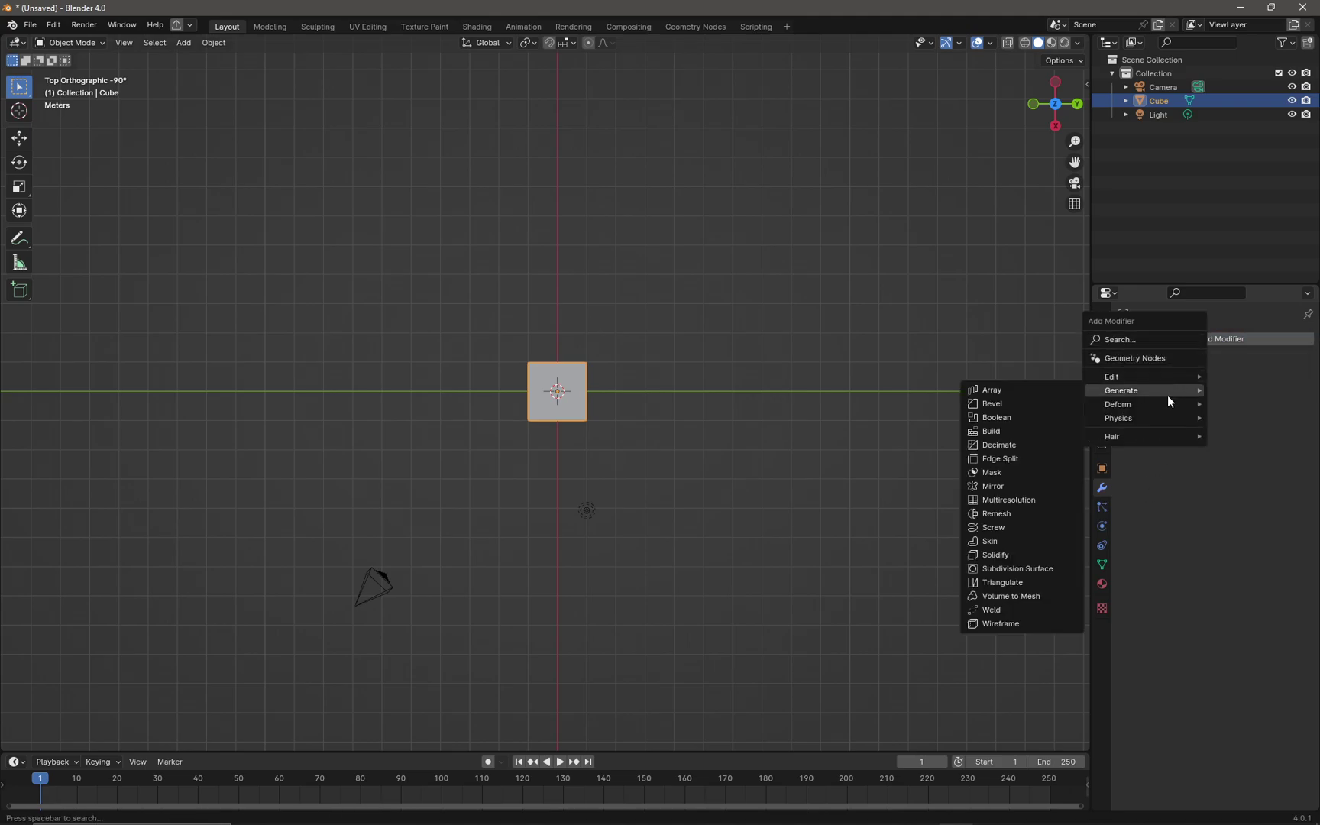
pyautogui.click(1018, 386)
pyautogui.scroll(3, 798, 398)
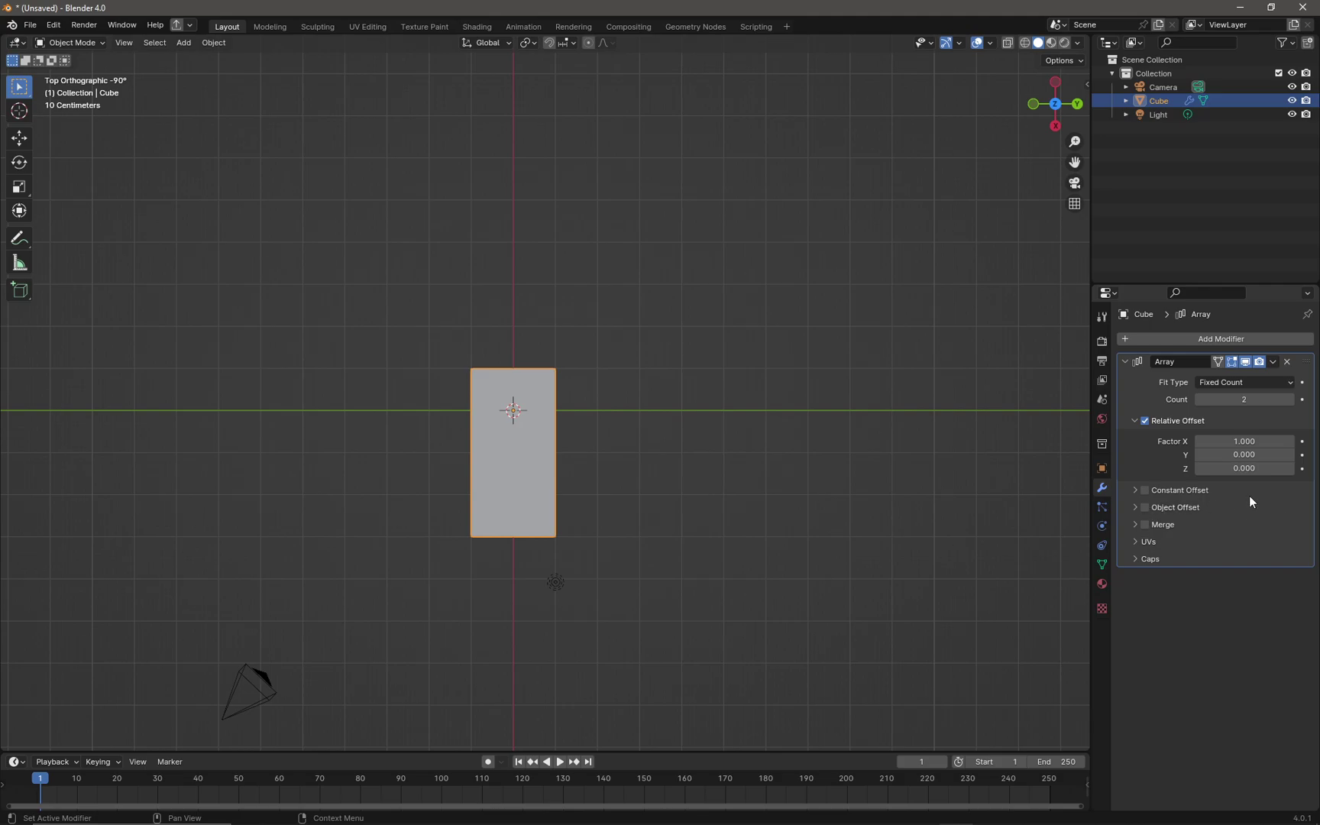
# Set the Array's Factor X to 0, disable Relative Offset and set Count to 36.
pyautogui.doubleClick(1268, 441)
pyautogui.write('0')
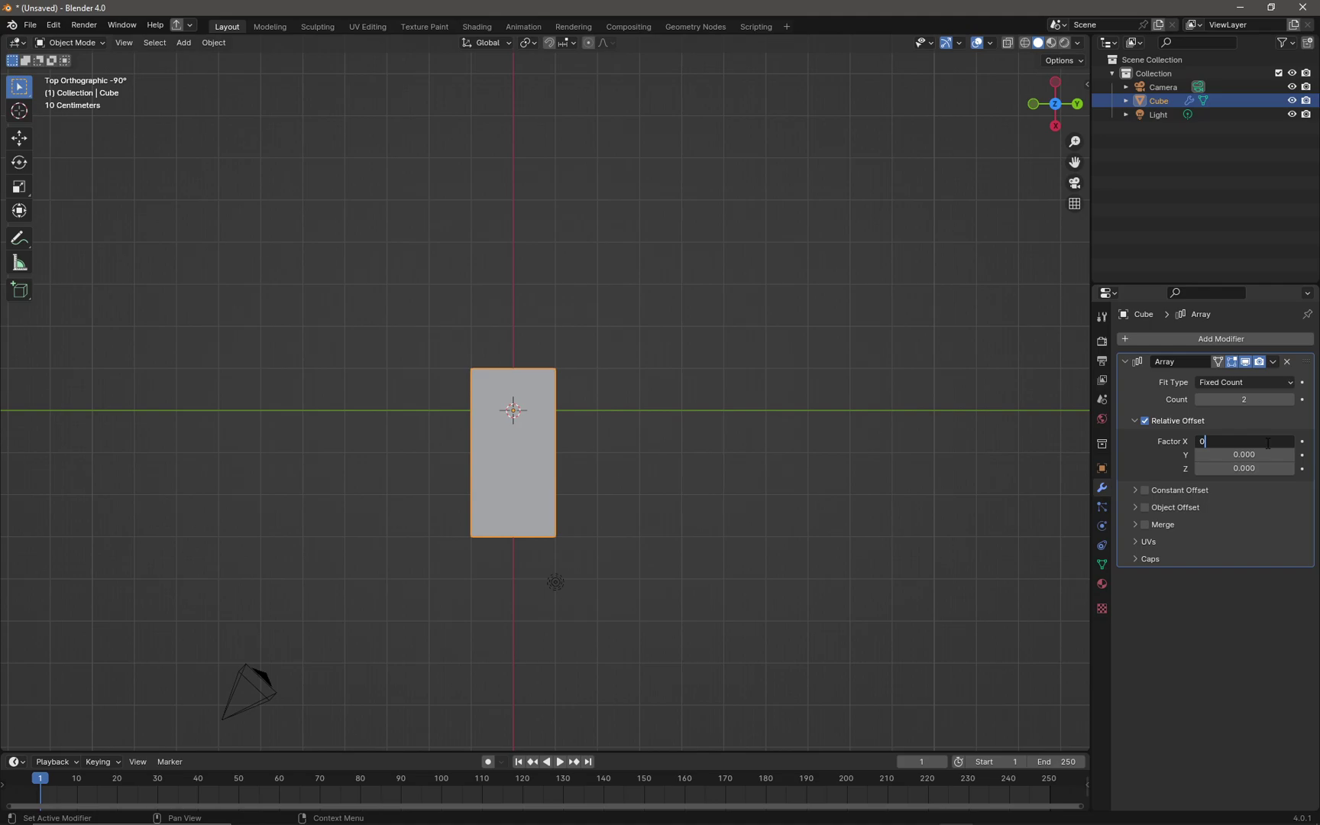
pyautogui.press('Return')
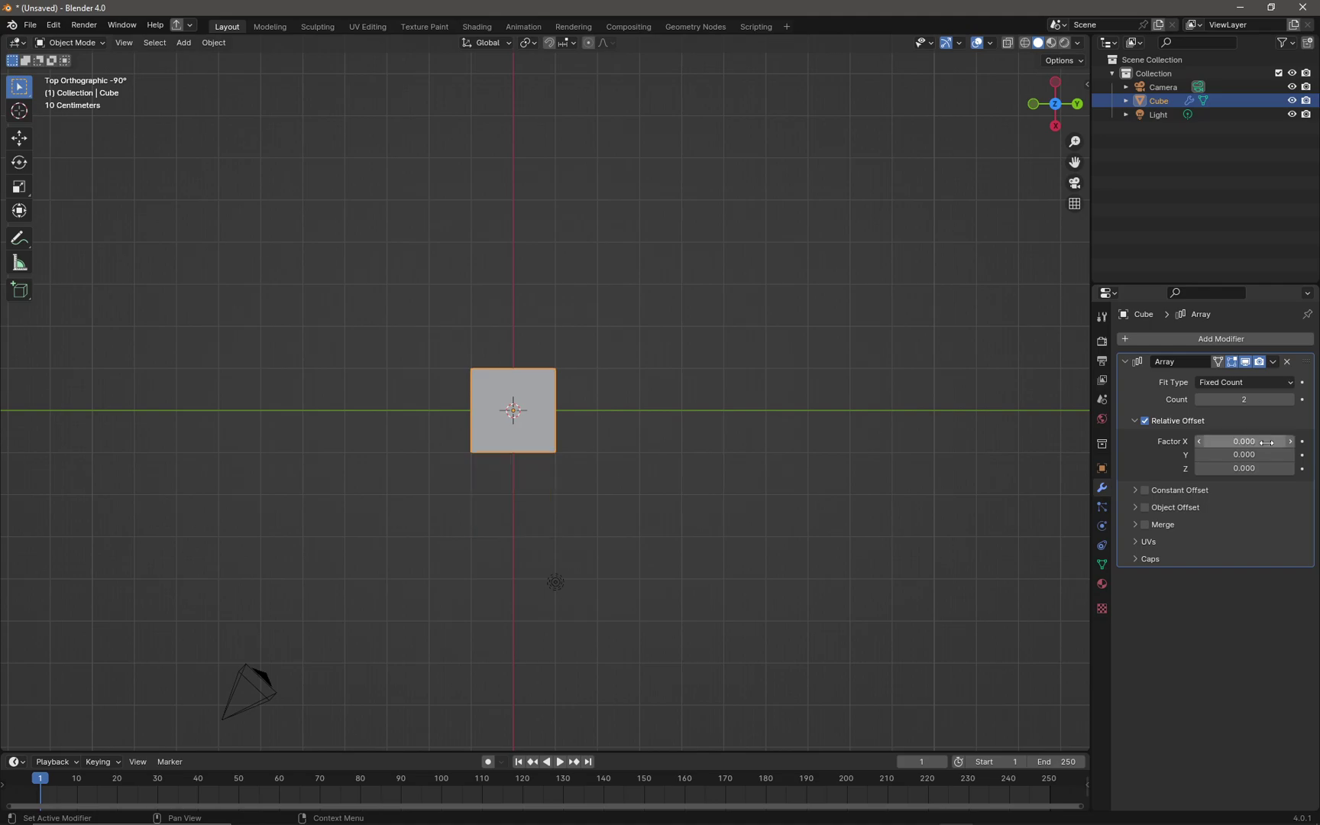
pyautogui.click(1145, 421)
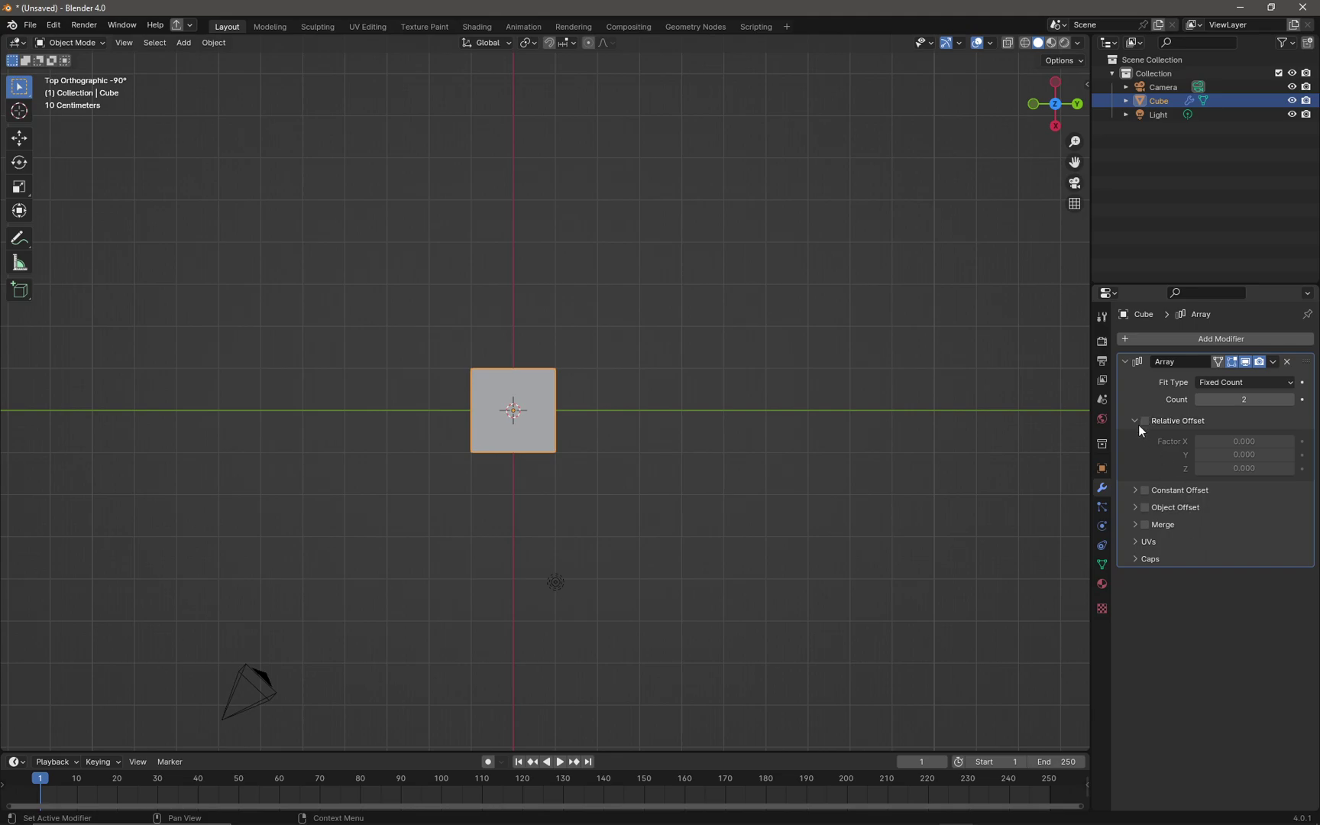
pyautogui.click(1254, 399)
pyautogui.write('36')
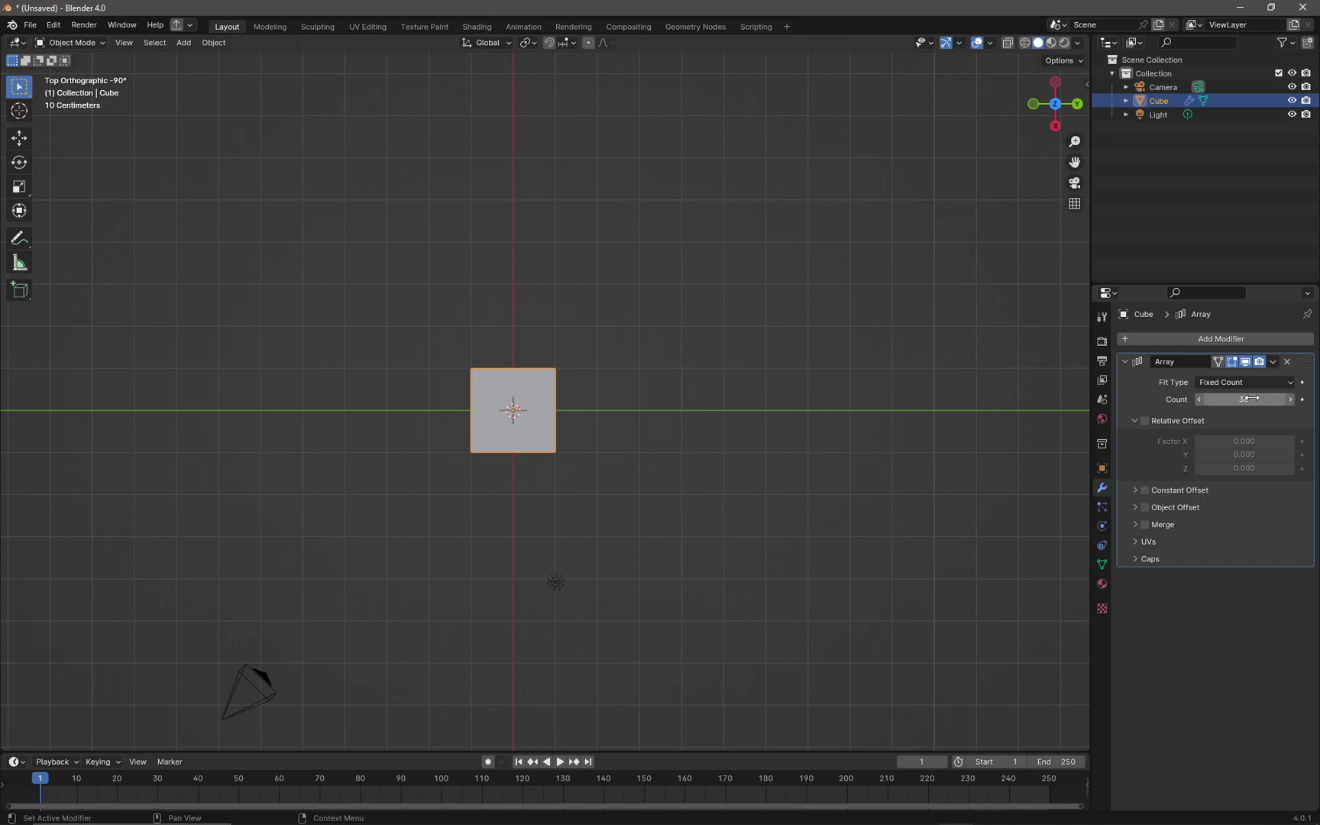
pyautogui.press('Return')
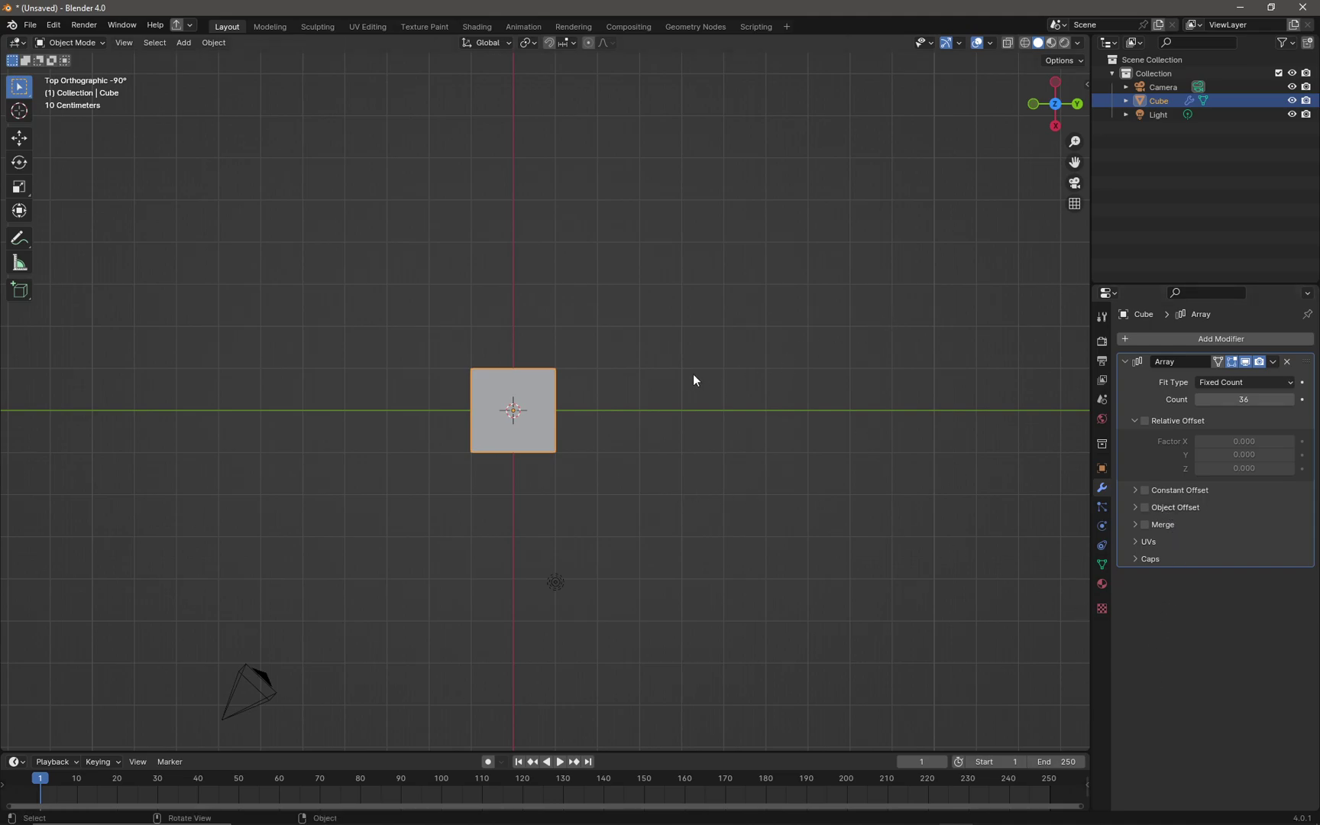
# Add a Plain Axes empty at the scene origin.
pyautogui.hotkey('shift', 'a')
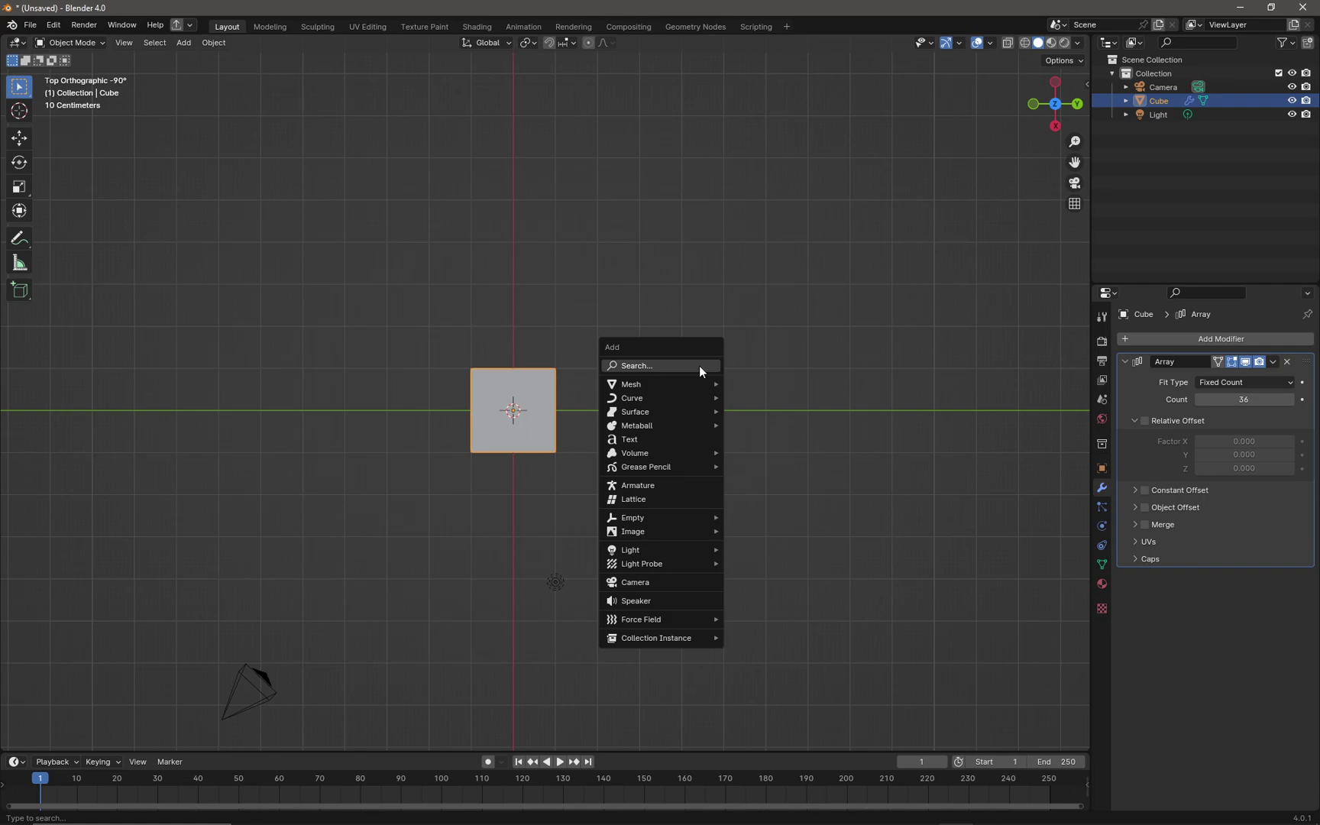
pyautogui.moveTo(701, 520)
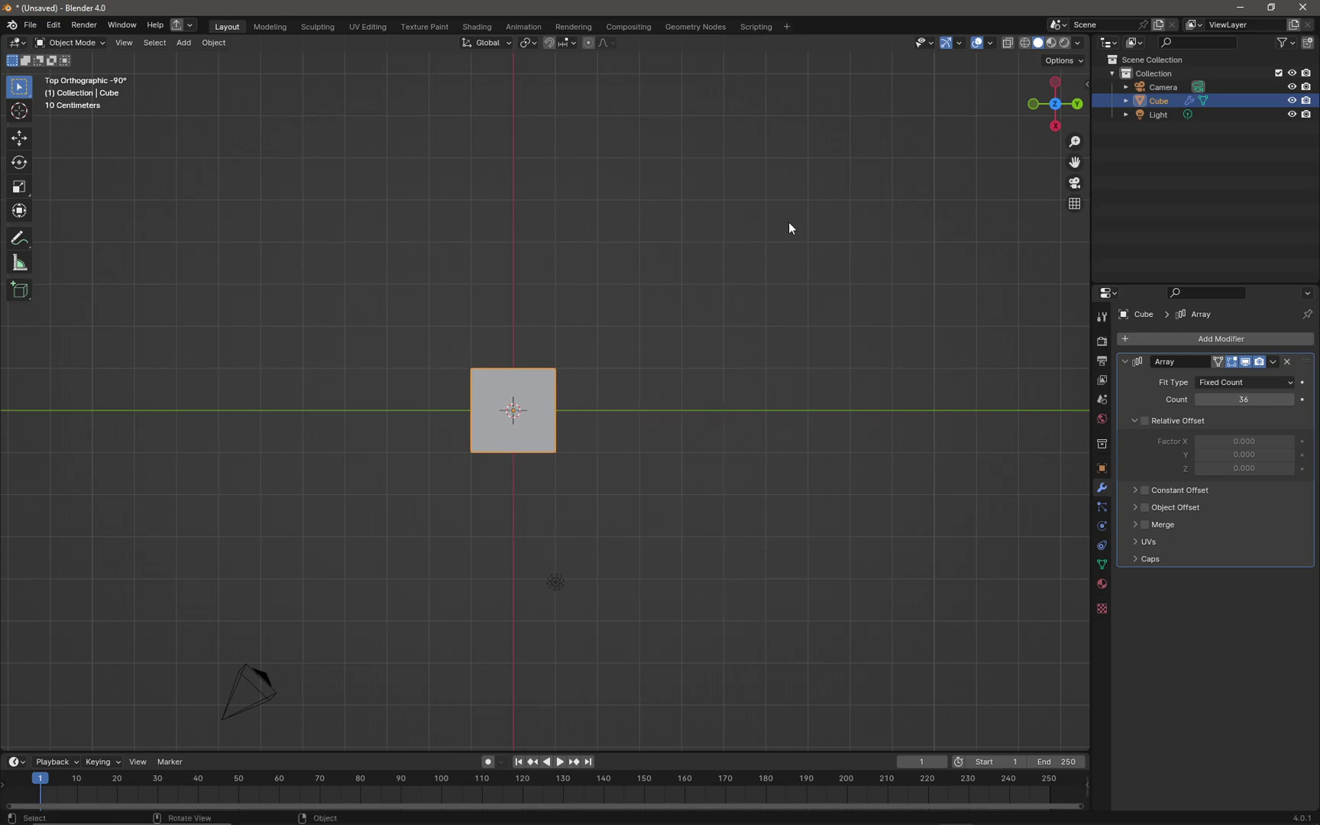
pyautogui.rightClick(685, 342)
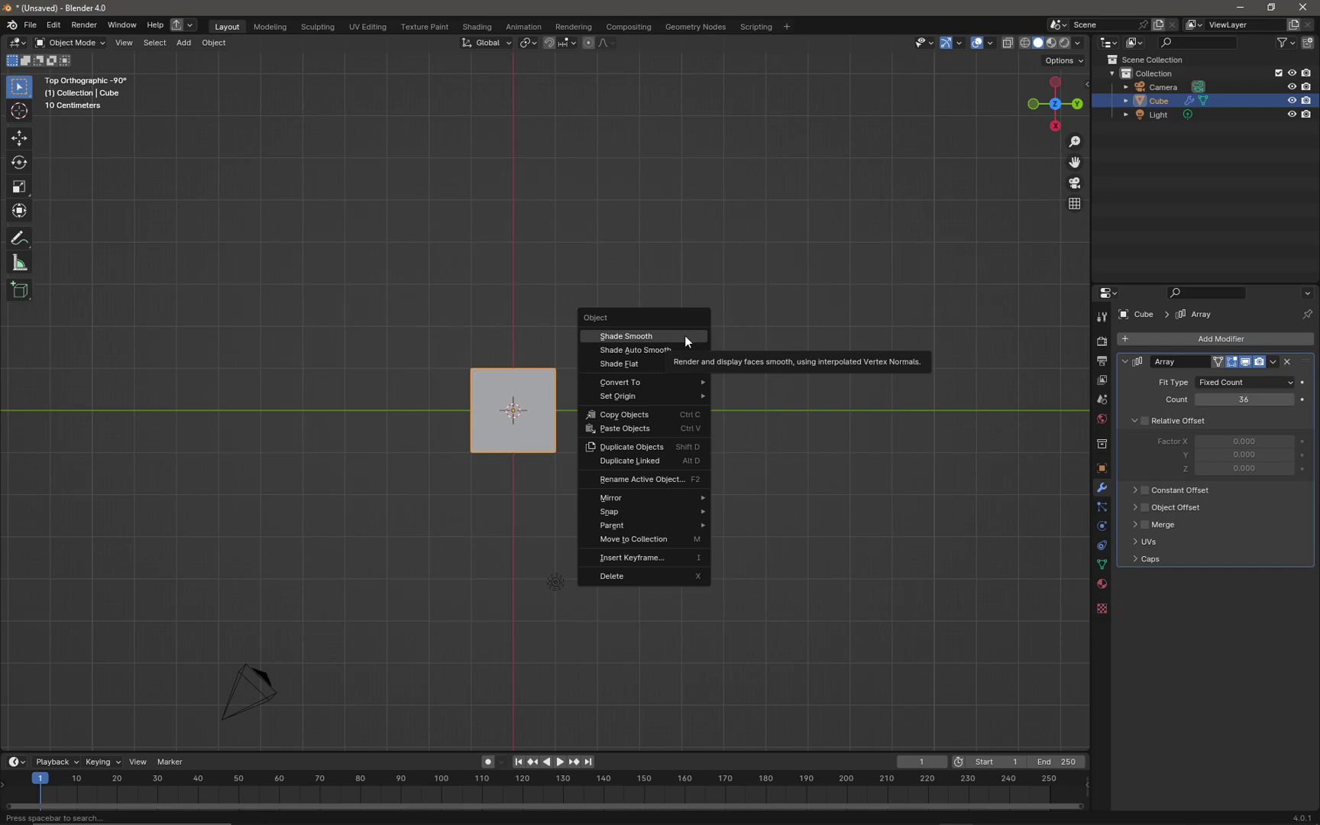
pyautogui.click(684, 335)
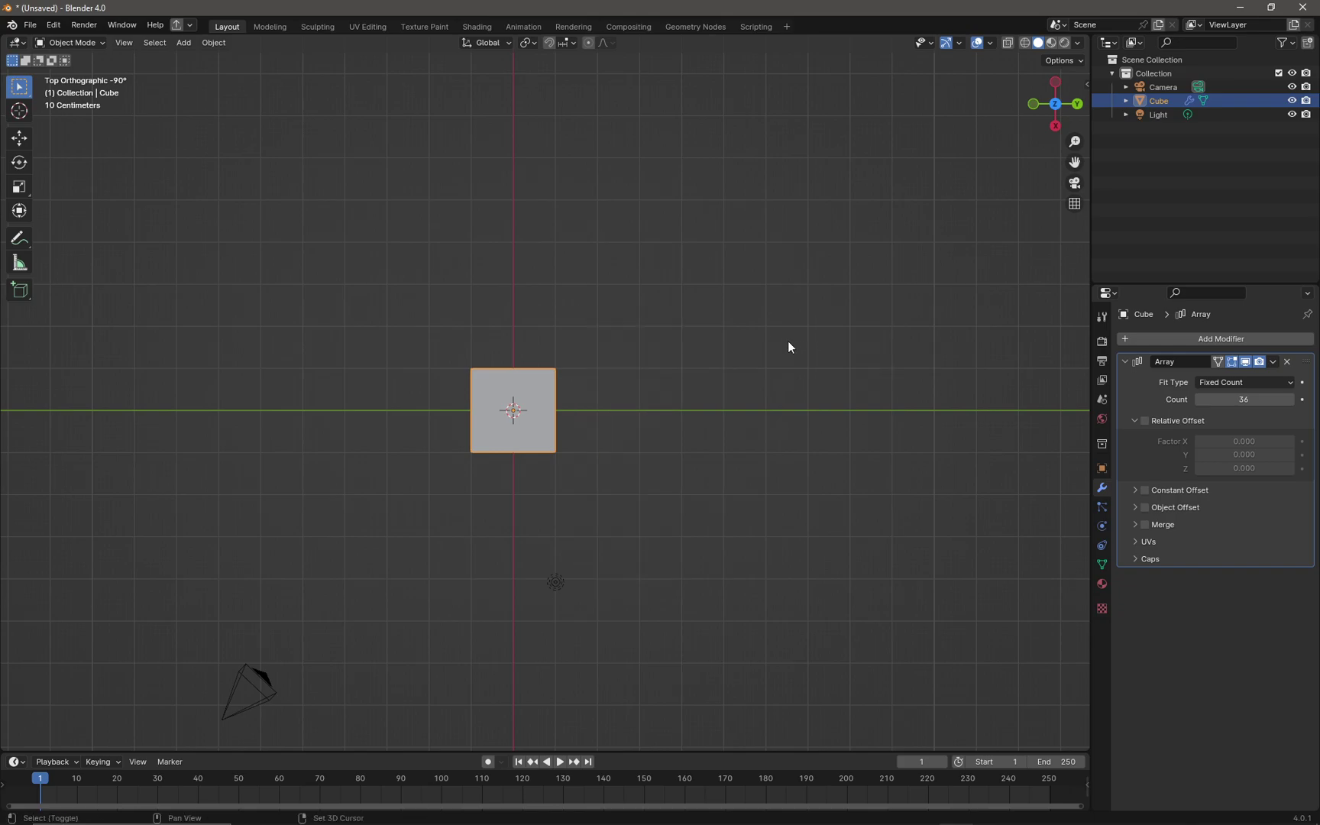
pyautogui.hotkey('shift', 'a')
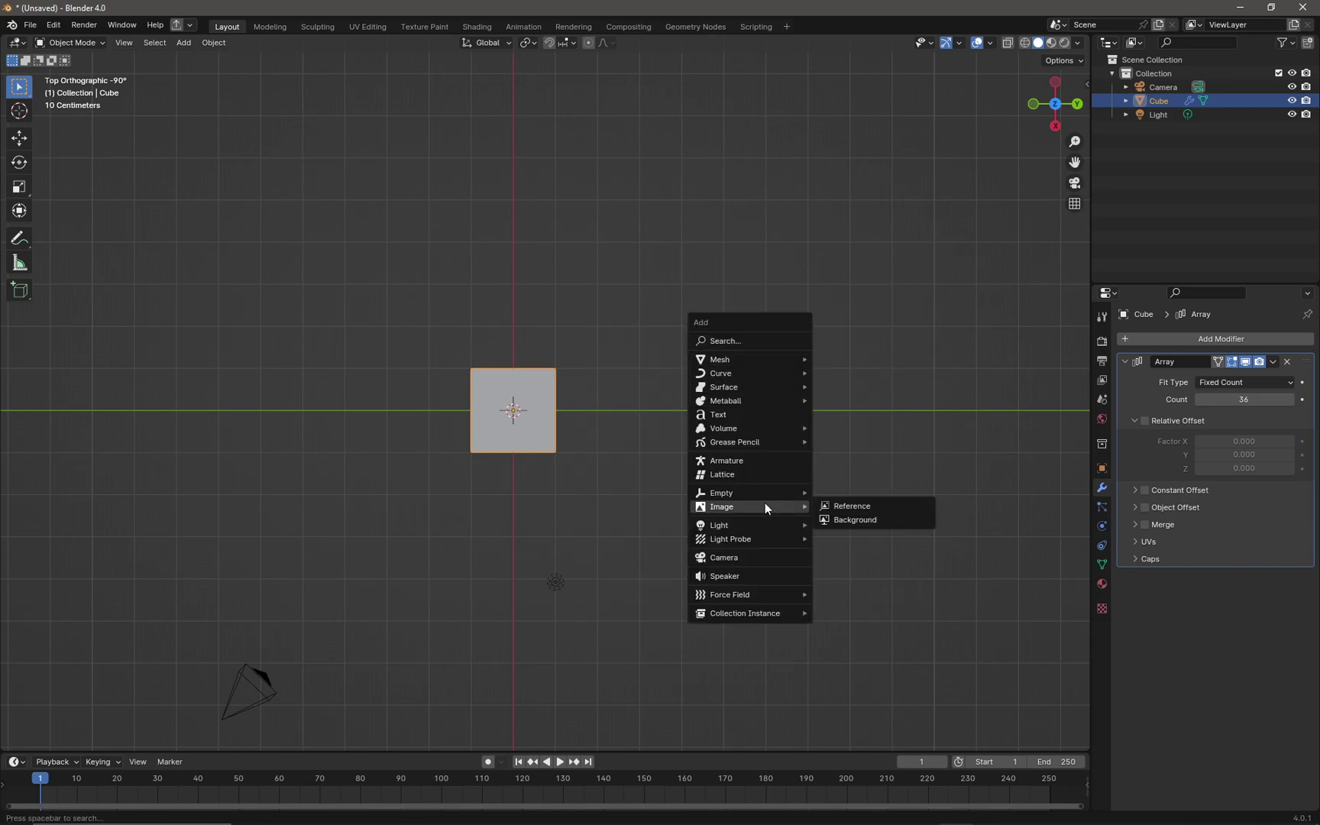
pyautogui.moveTo(764, 497)
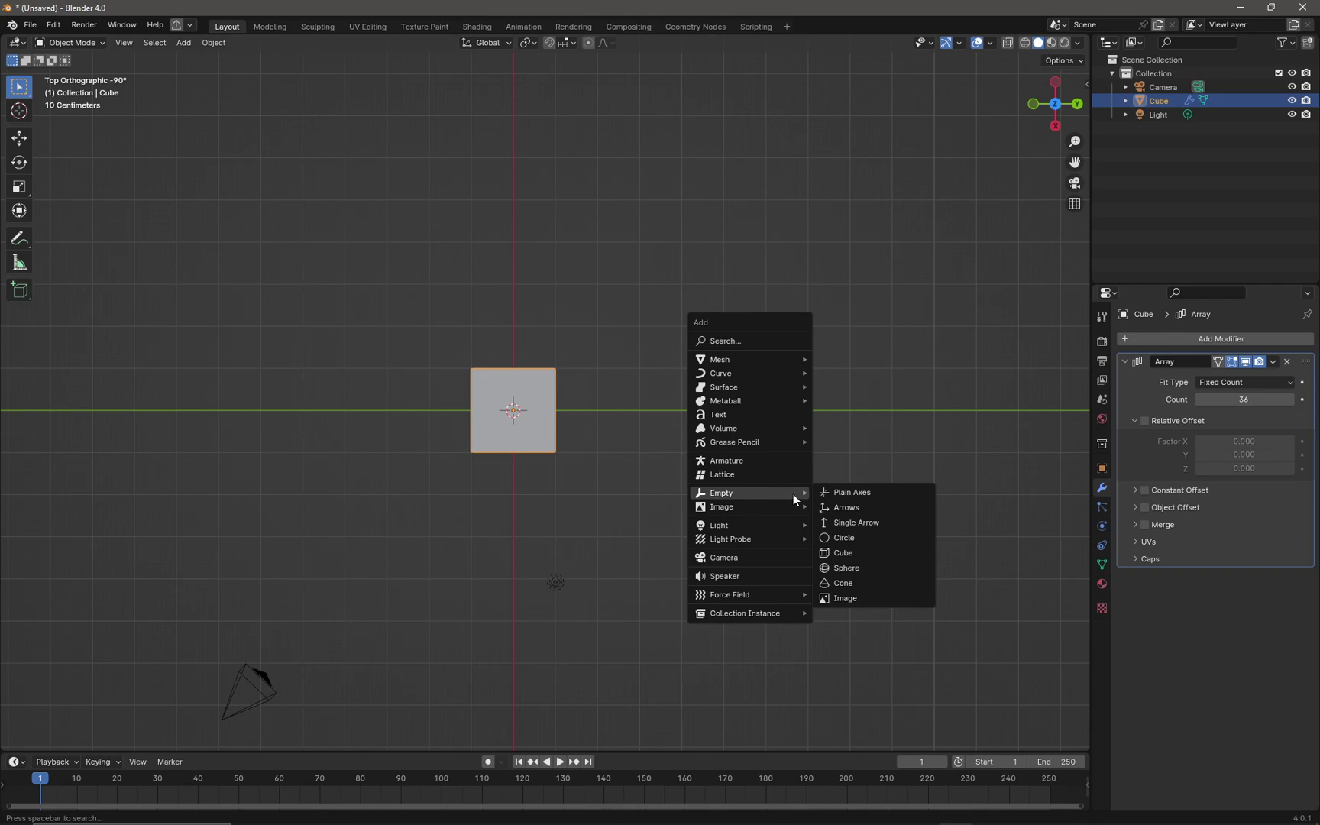
pyautogui.click(855, 491)
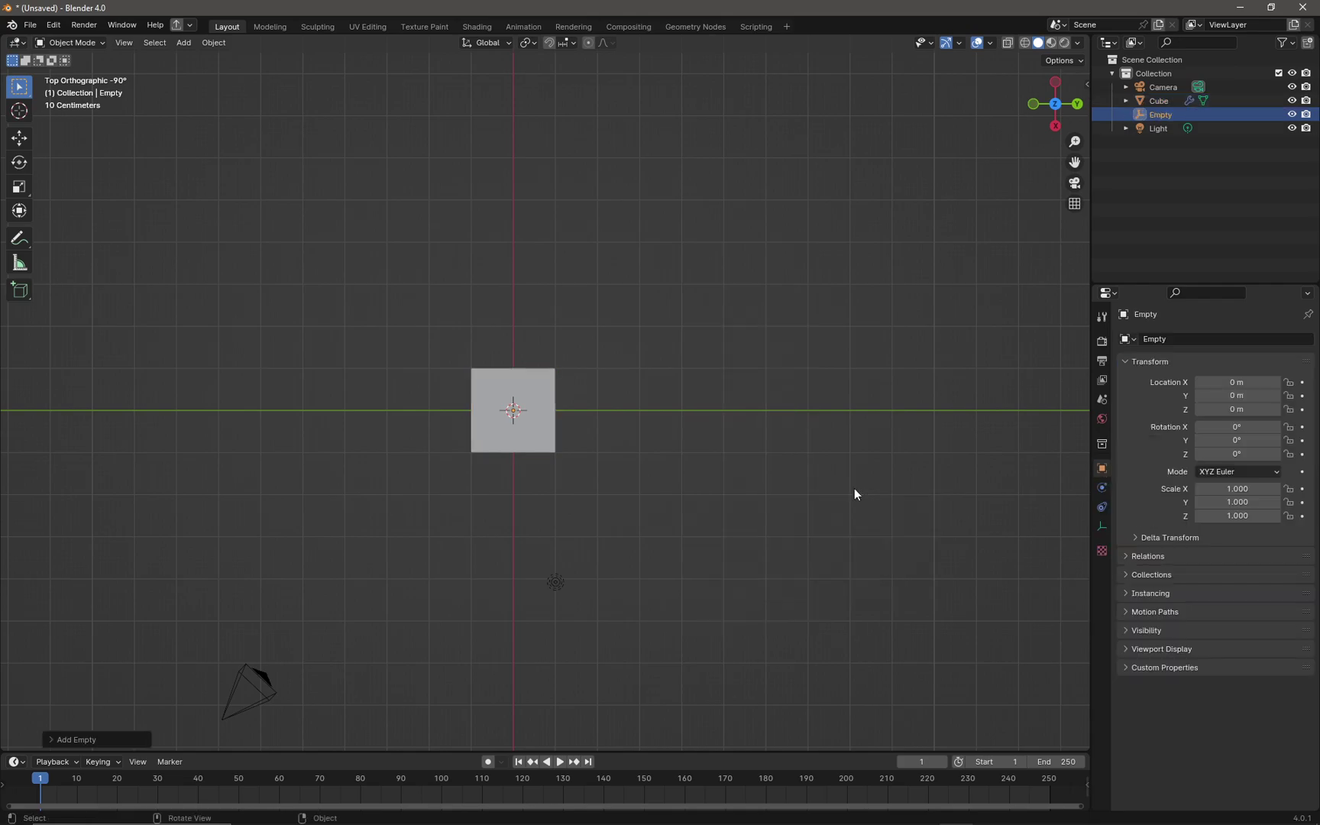
# Enable Object Offset on the cube's Array using the Empty, then make the Empty active.
pyautogui.click(538, 383)
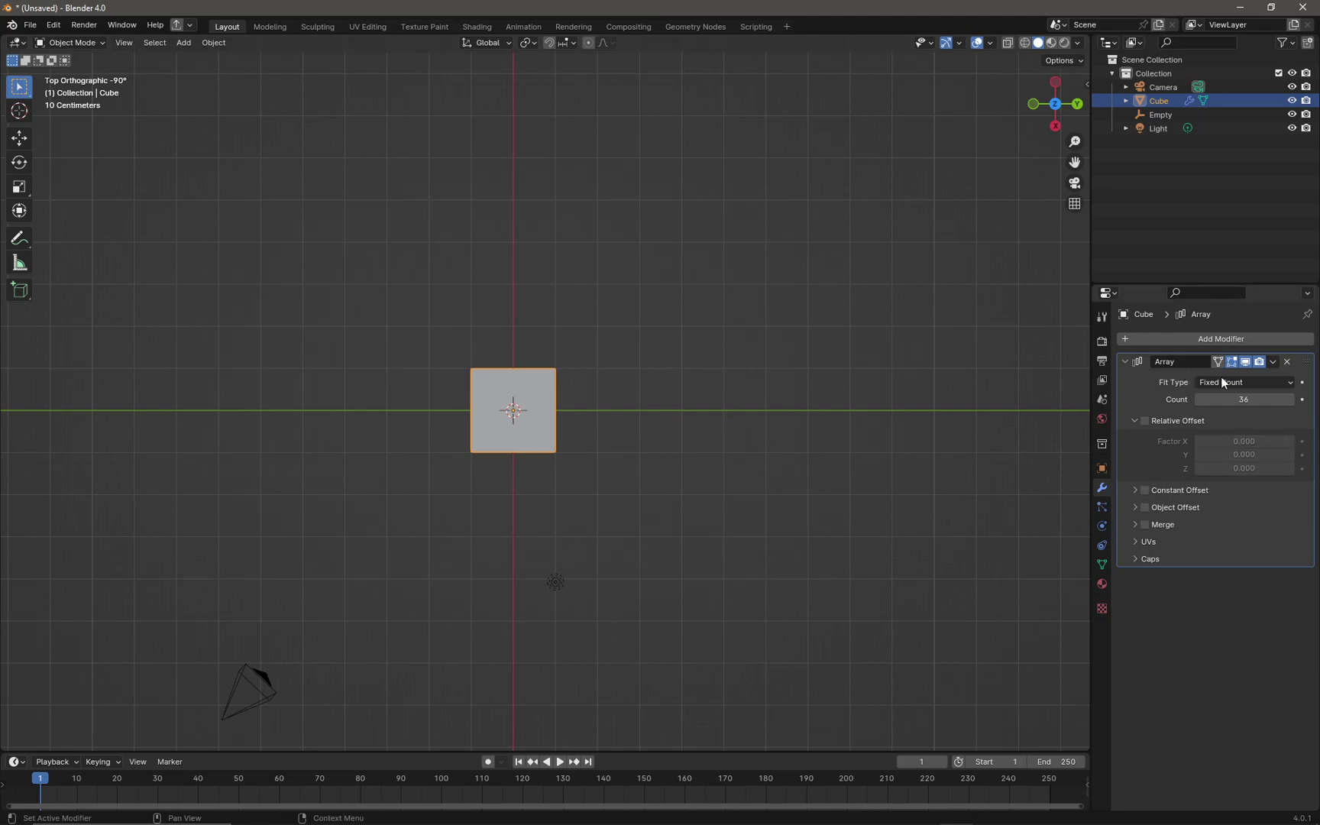
pyautogui.click(1136, 506)
pyautogui.click(1145, 508)
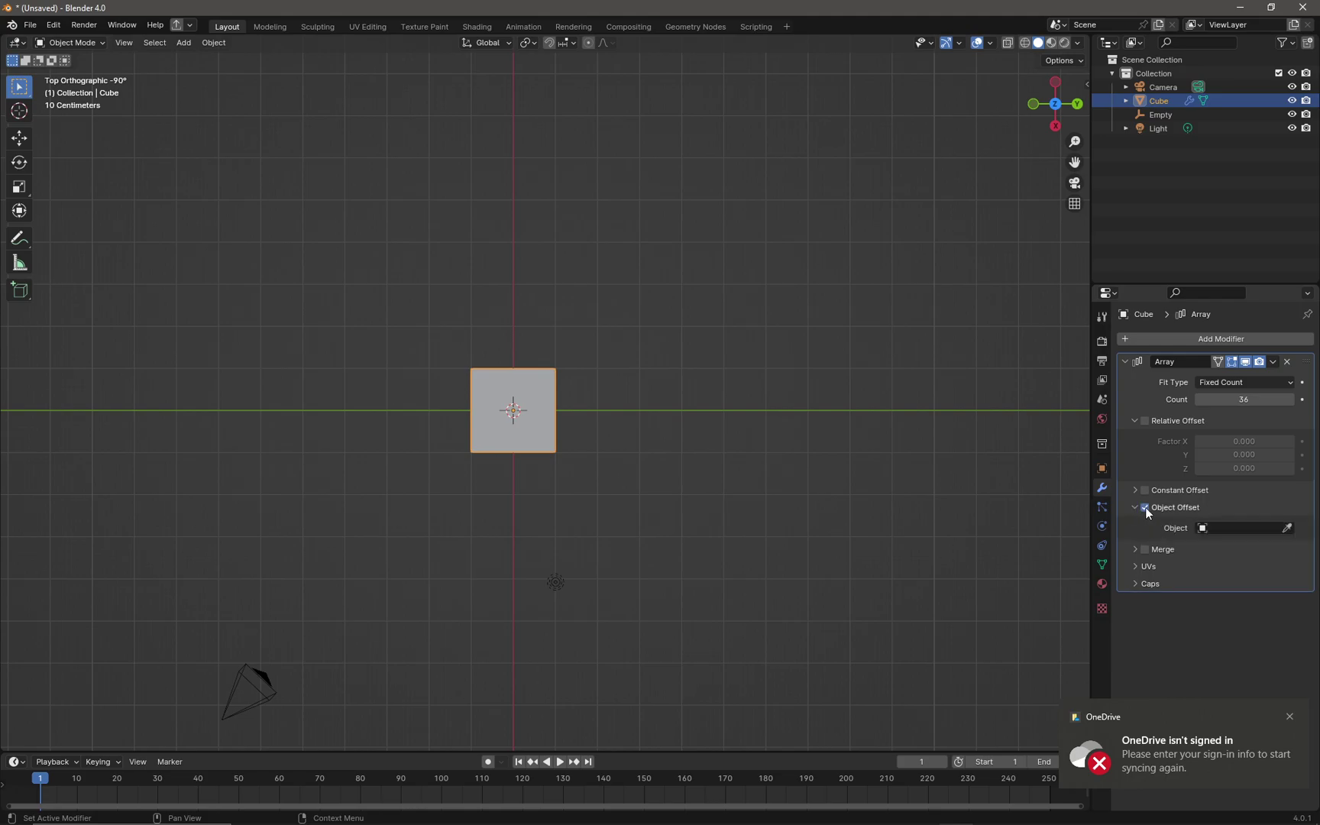
pyautogui.click(1288, 528)
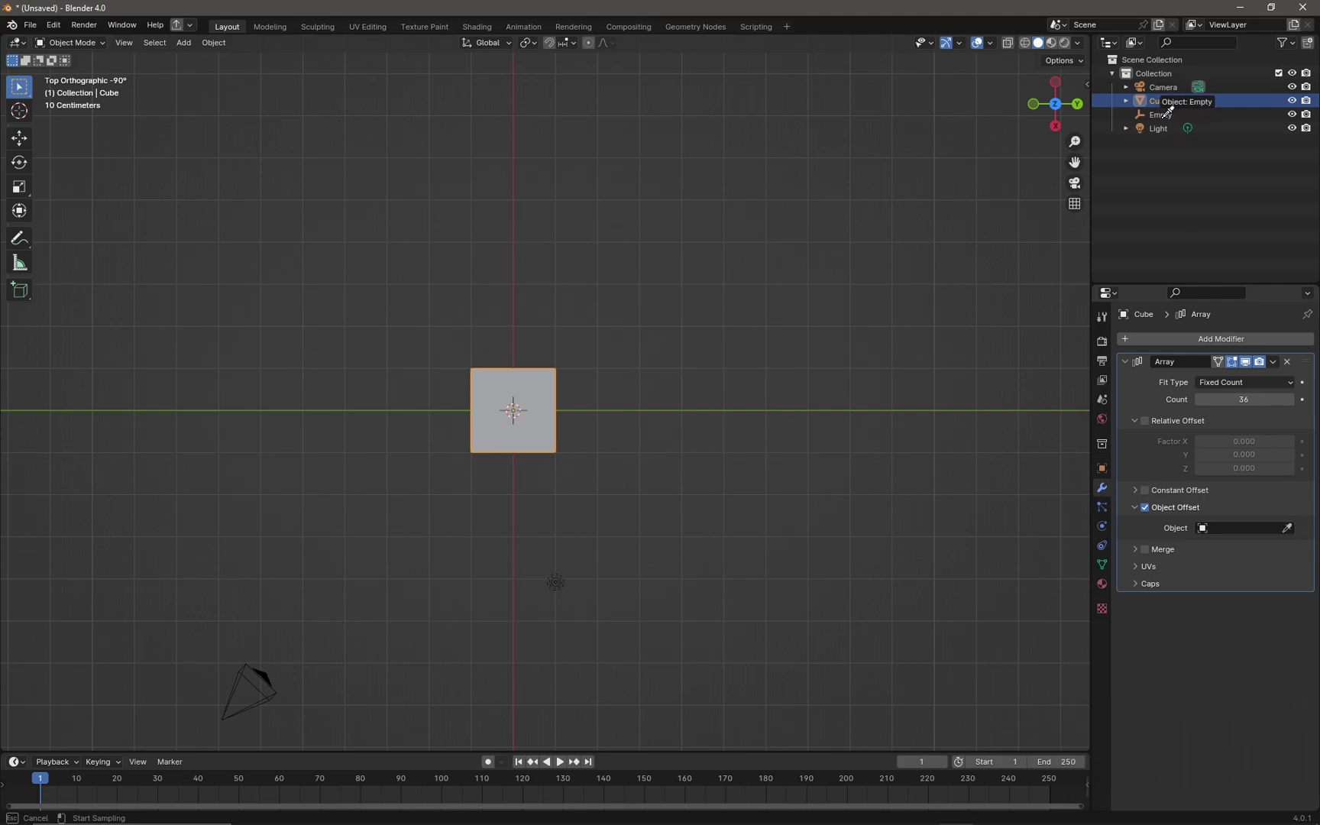
pyautogui.click(1165, 116)
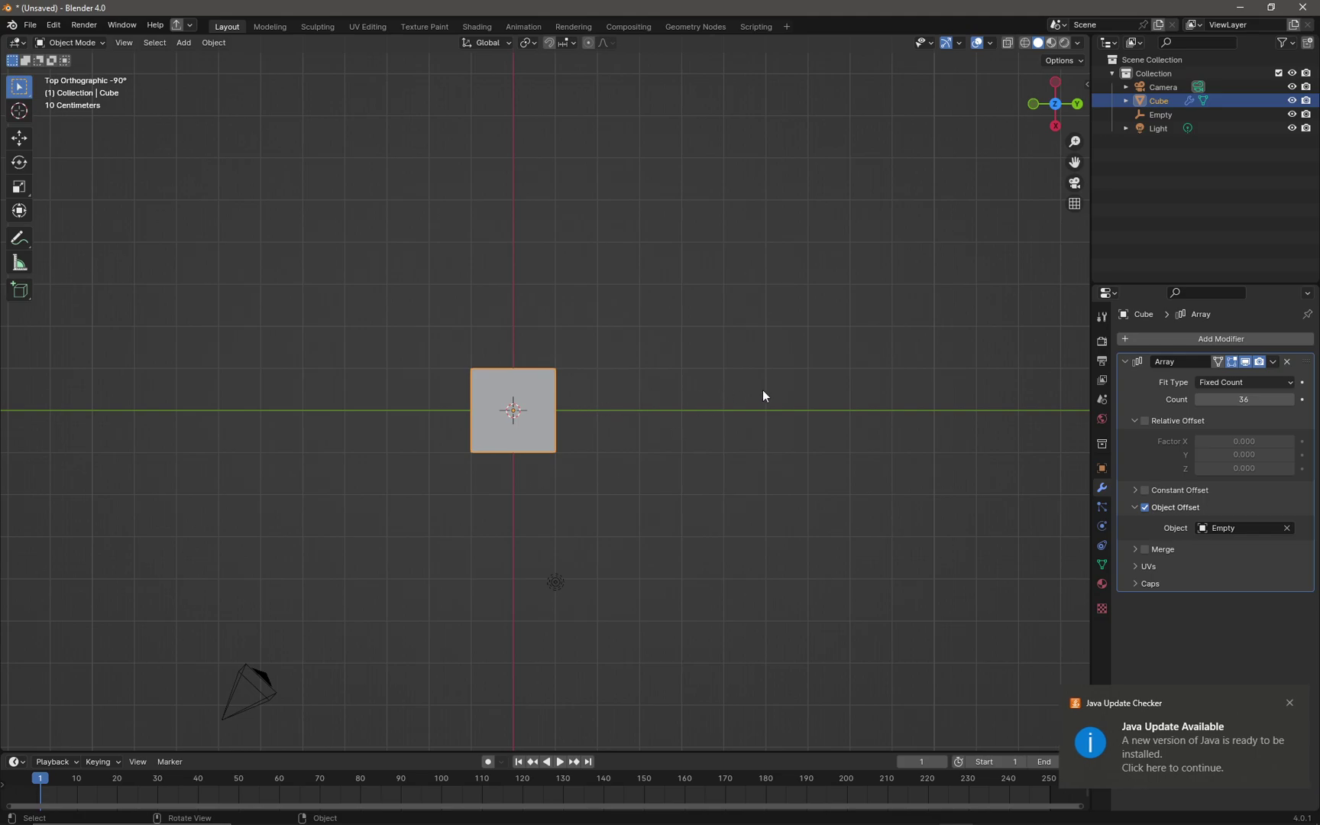
pyautogui.click(1159, 116)
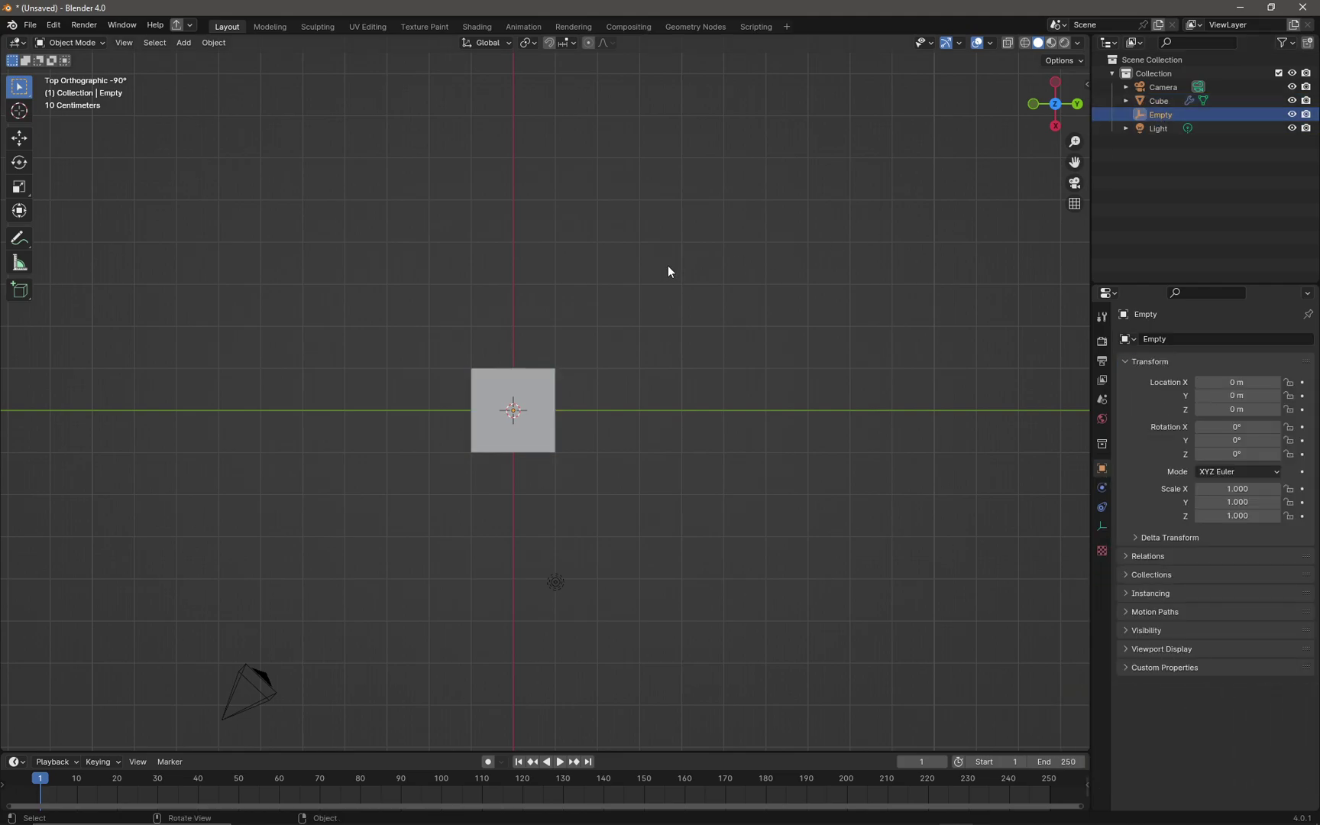
# Set the Empty's Z rotation to 10° so the 36 copies fan into a disc.
pyautogui.press('r')
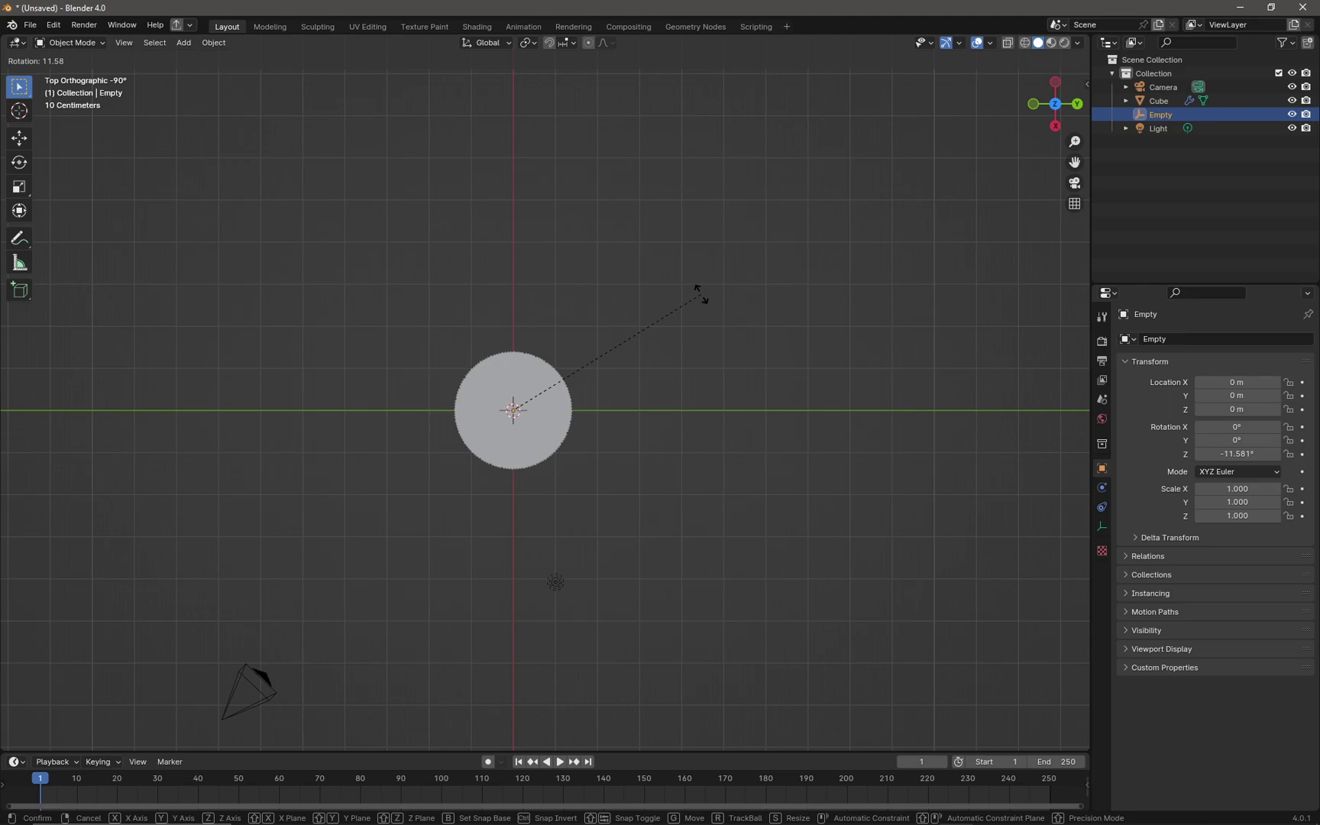
pyautogui.press('Escape')
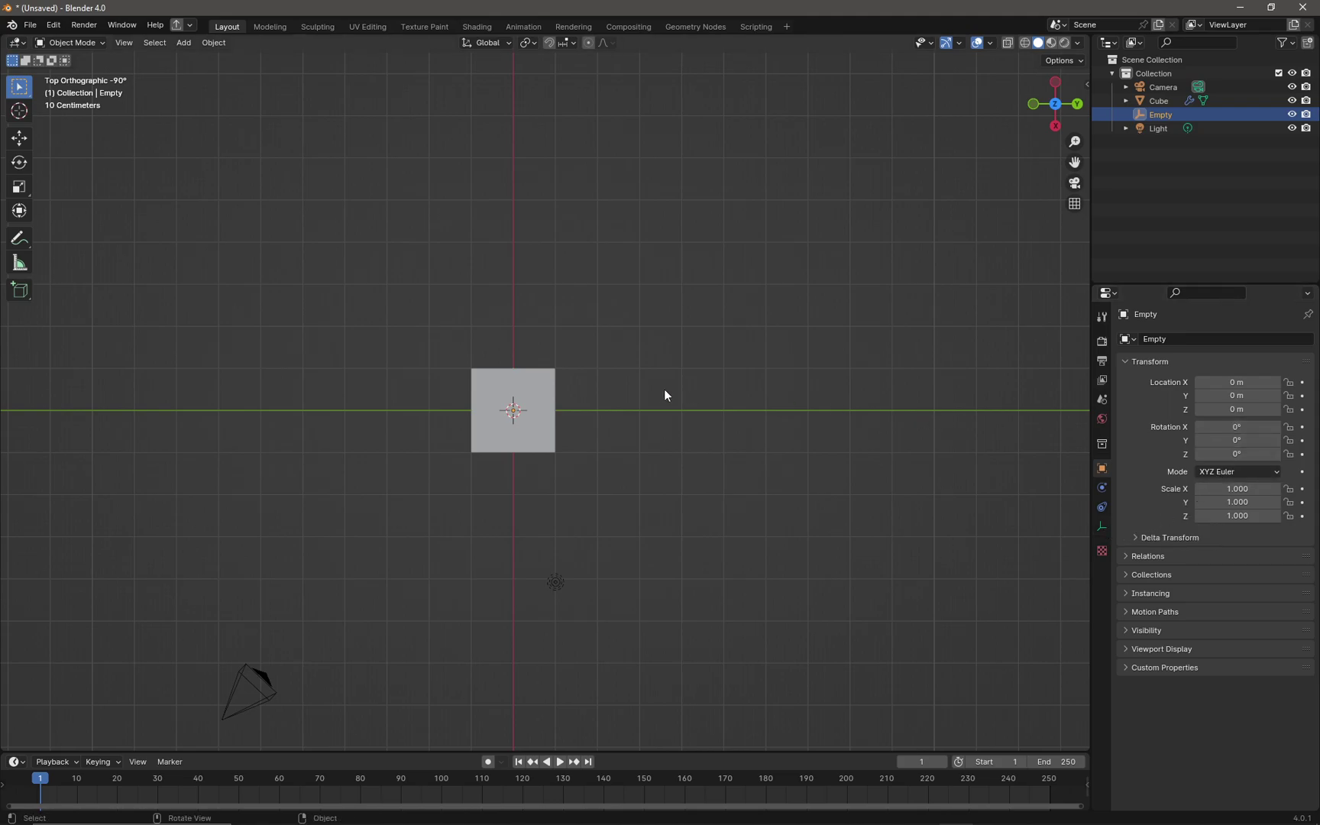
pyautogui.click(1262, 410)
pyautogui.write('1')
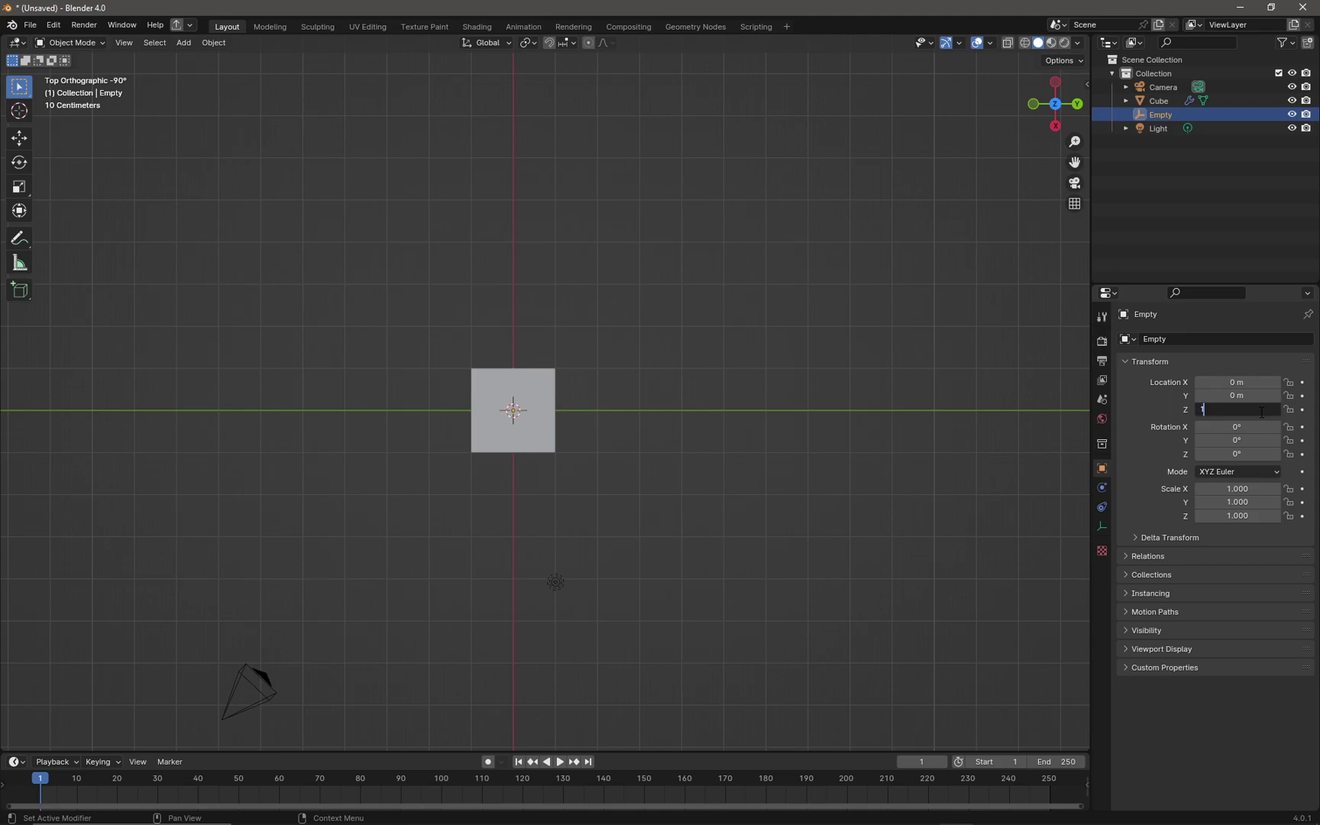
pyautogui.write('0')
pyautogui.press('Return')
pyautogui.hotkey('ctrl', 'z')
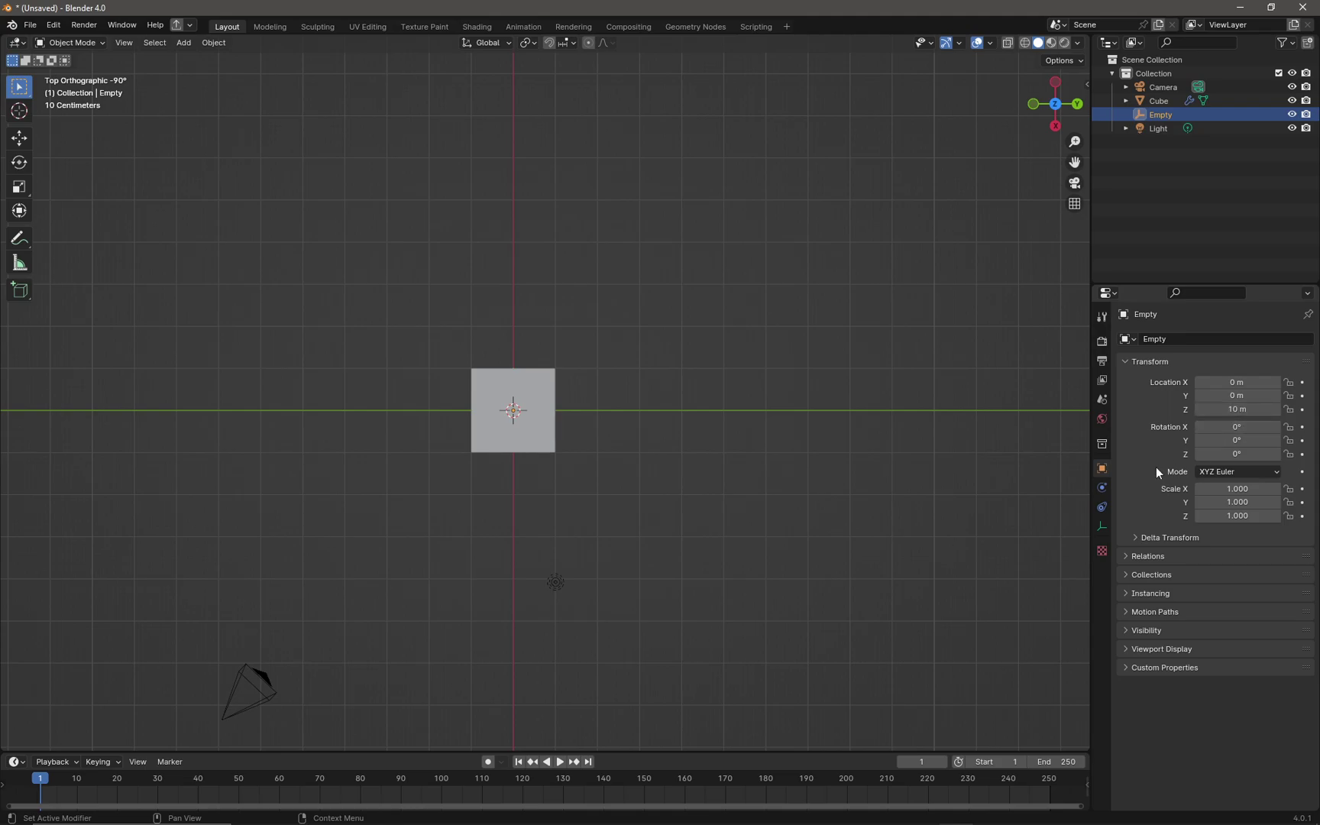
pyautogui.click(1255, 454)
pyautogui.write('10')
pyautogui.press('Return')
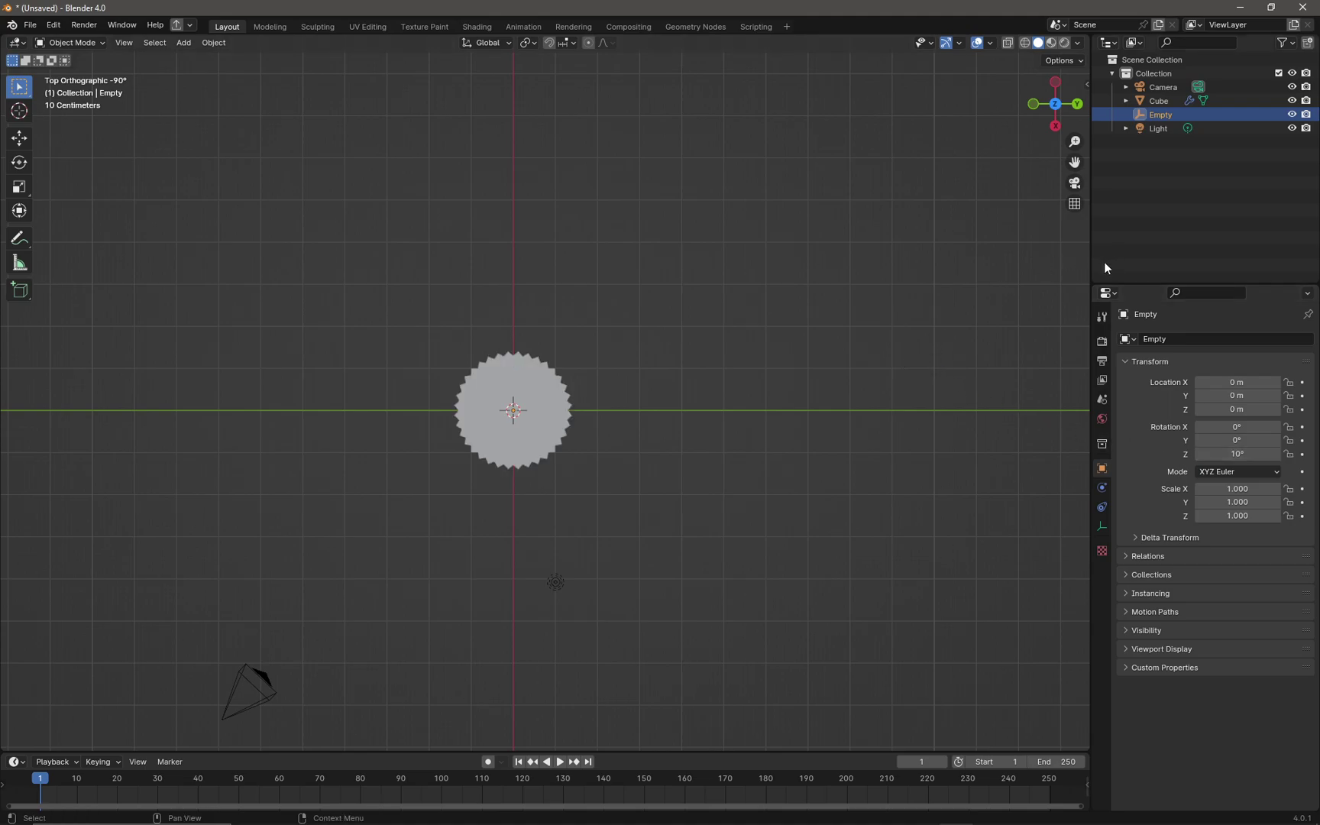
# In Edit Mode, move the cube's mesh up from the centre to spread copies into a ring.
pyautogui.click(1161, 100)
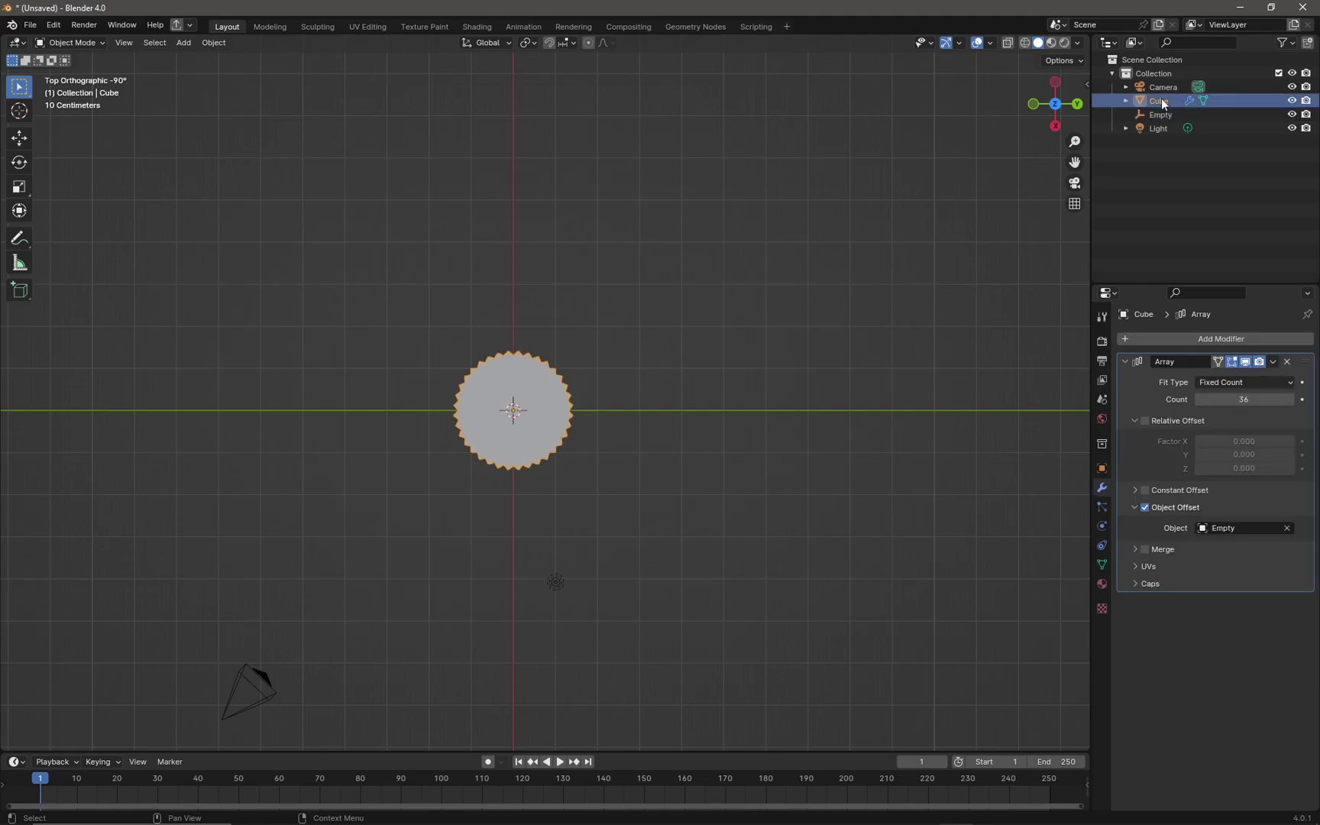
pyautogui.press('Tab')
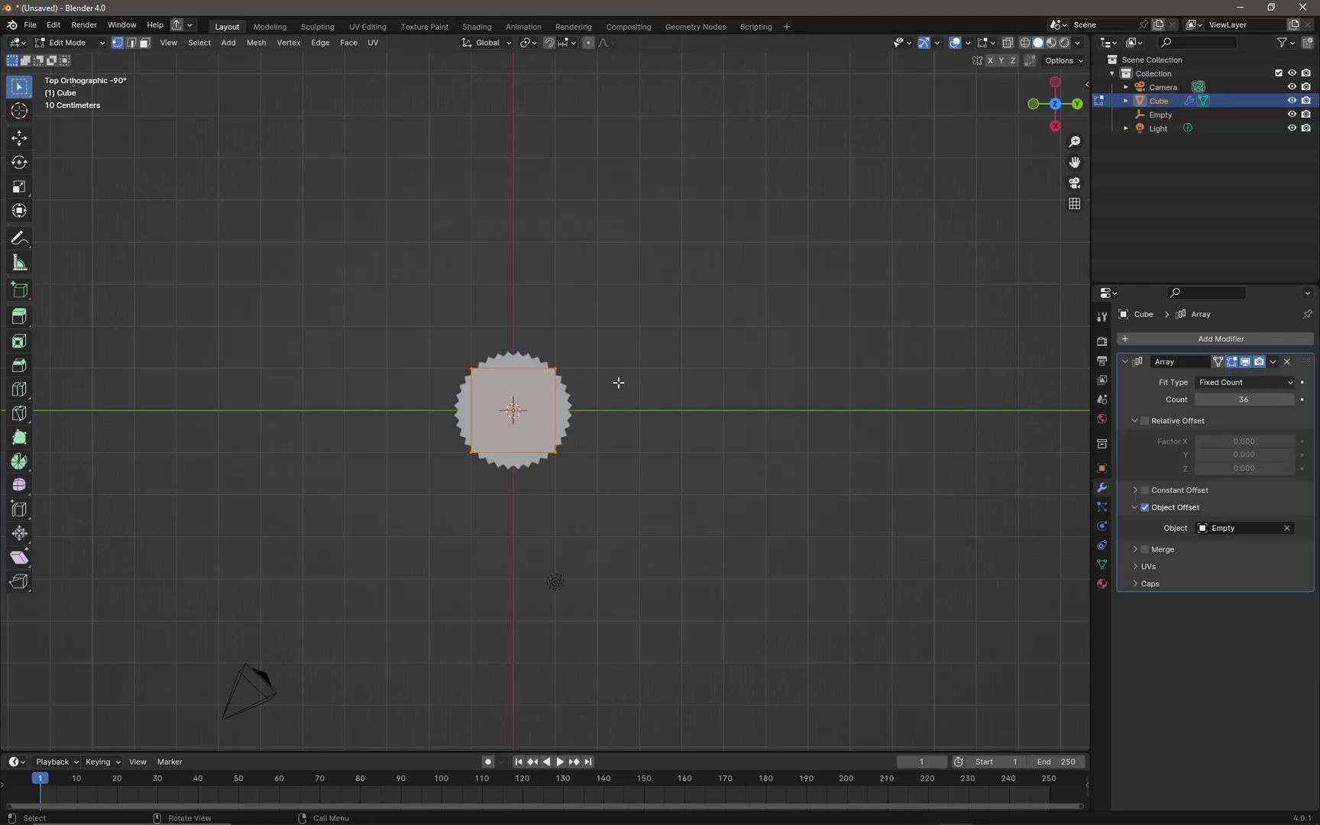
pyautogui.scroll(-2, 730, 414)
pyautogui.moveTo(772, 357)
pyautogui.mouseDown(button='middle')
pyautogui.moveTo(760, 324)
pyautogui.moveTo(755, 342)
pyautogui.mouseUp(button='middle')
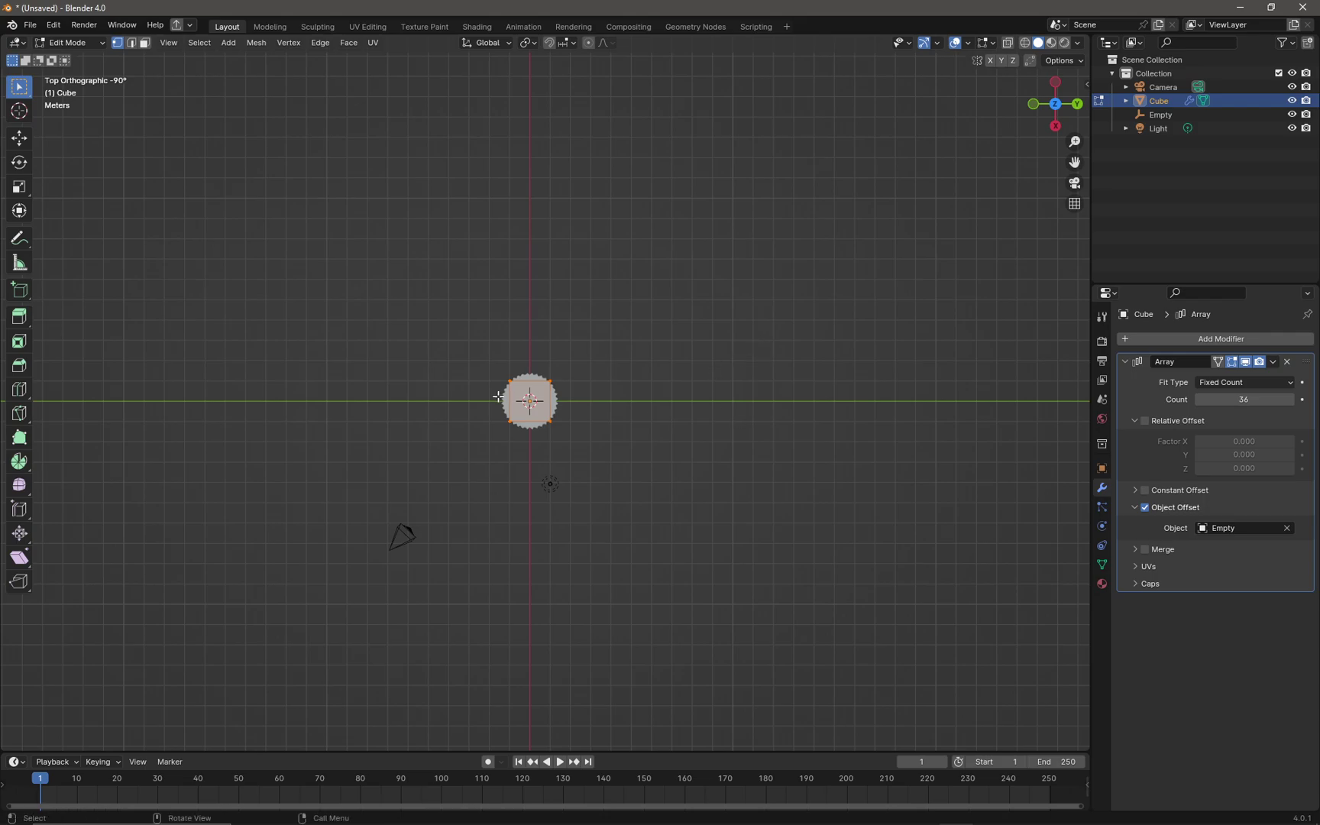
pyautogui.press('g')
pyautogui.click(520, 162)
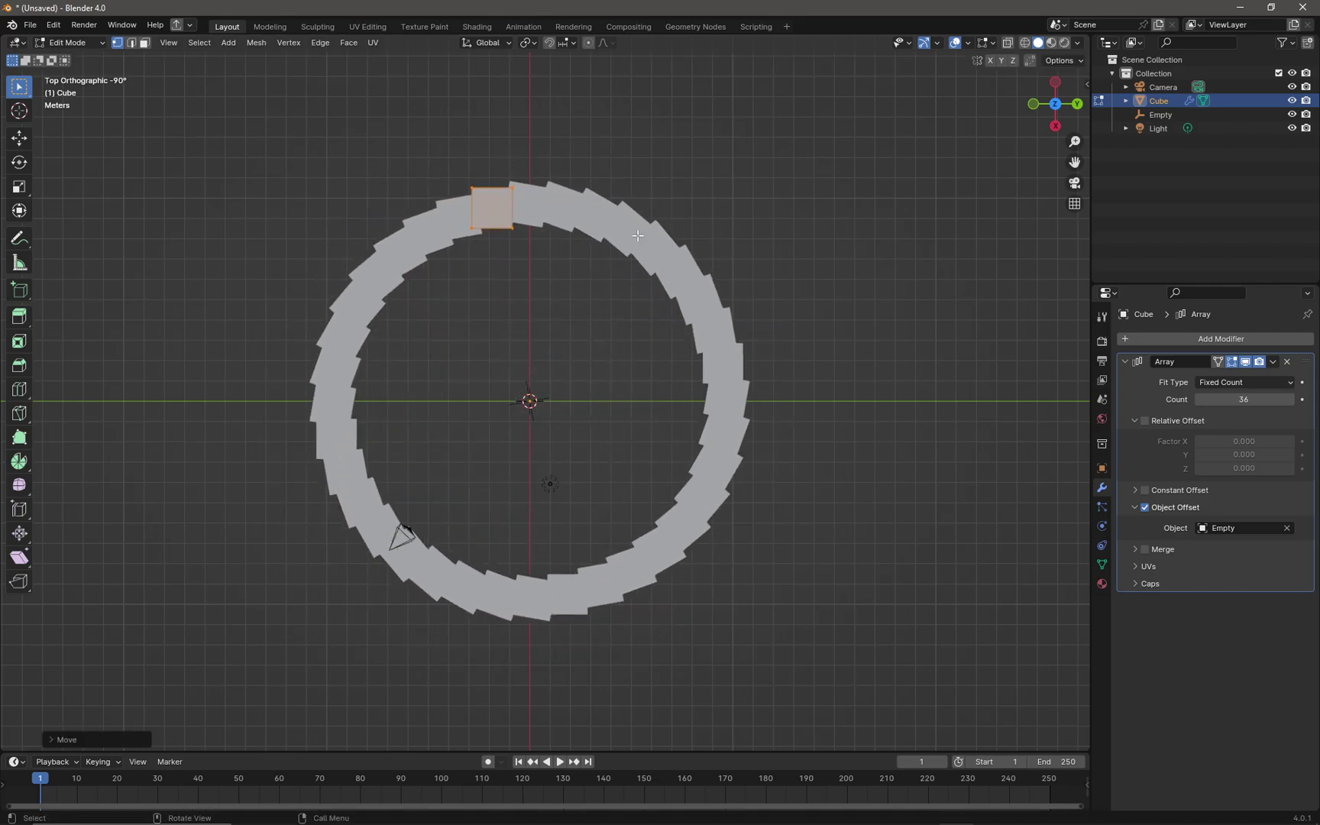
pyautogui.moveTo(382, 134); pyautogui.dragTo(578, 211)
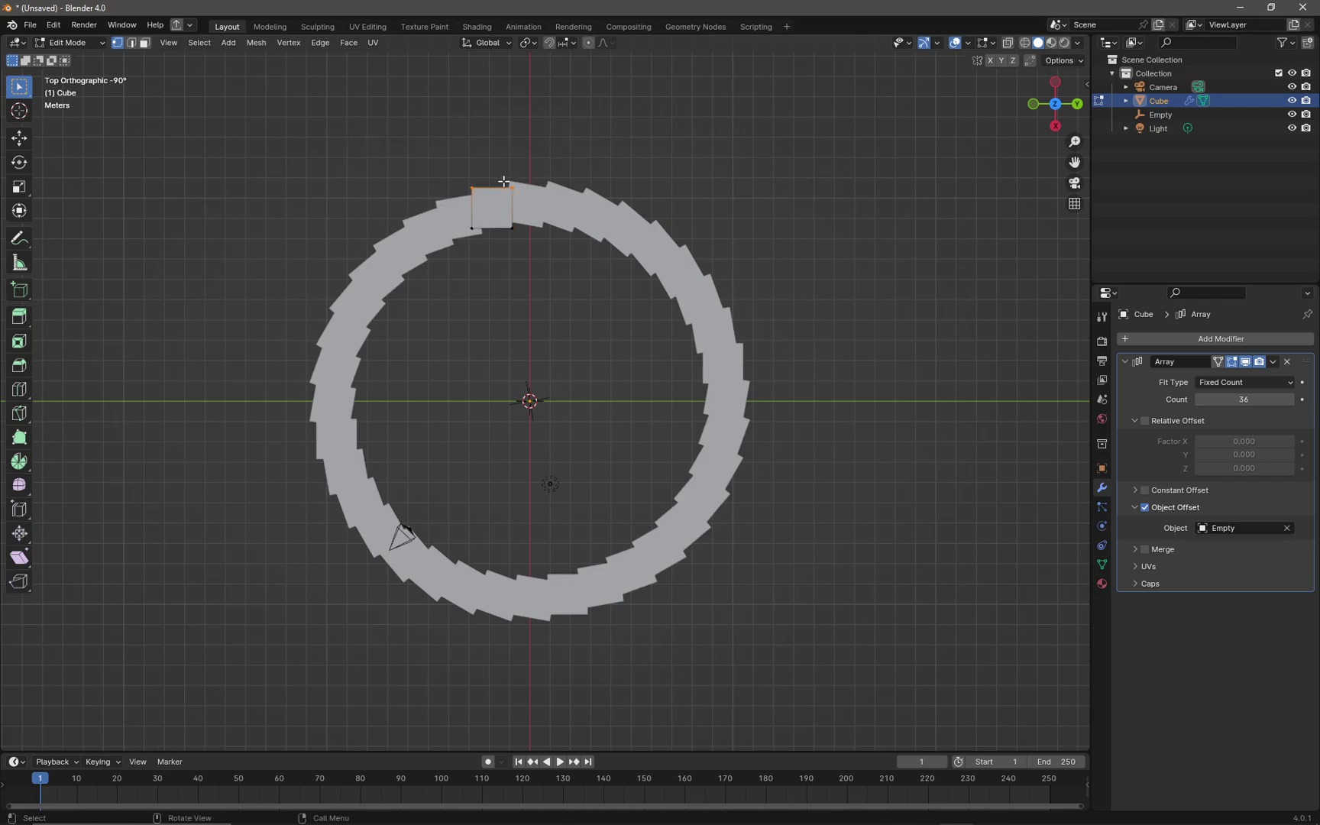
# Cancel the top-vertex move and return the cube to Object Mode.
pyautogui.press('g')
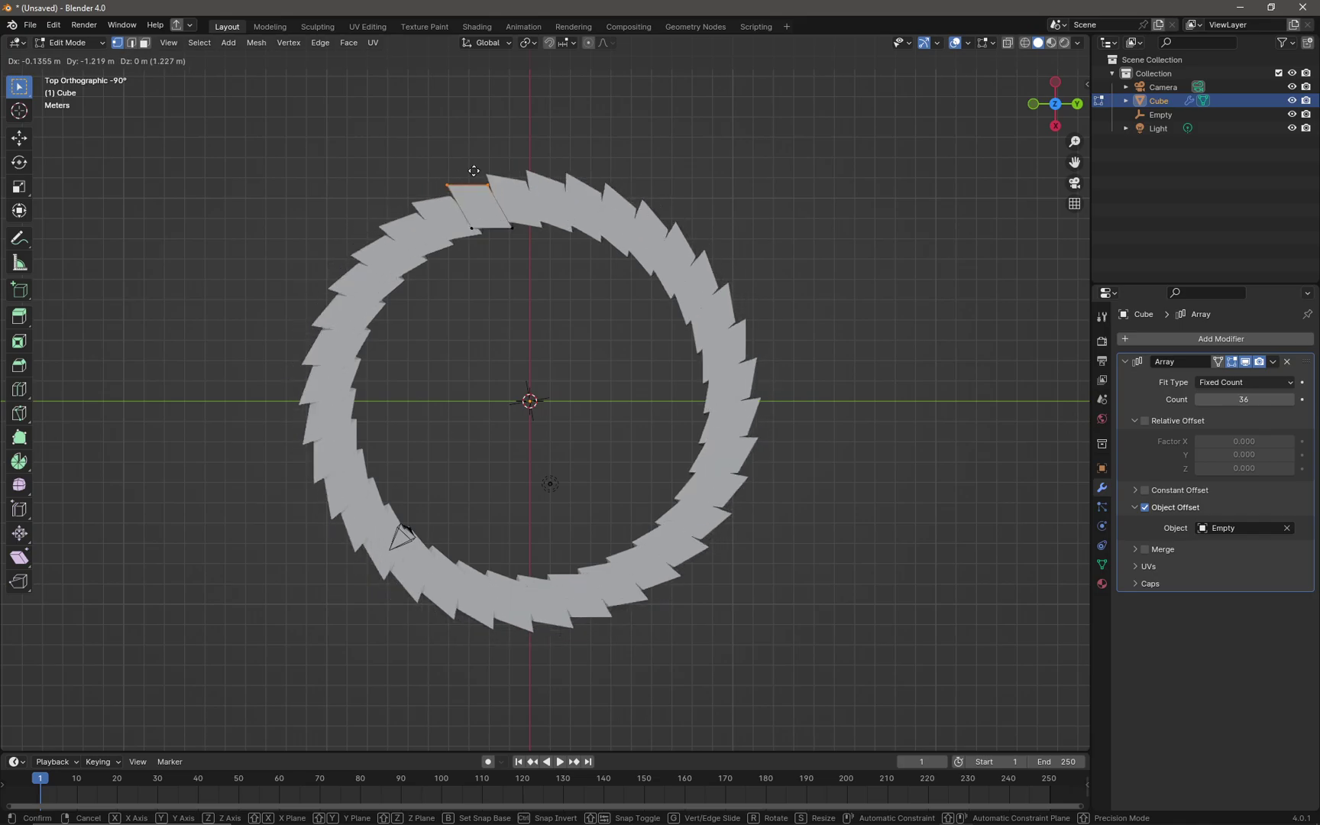
pyautogui.press('Escape')
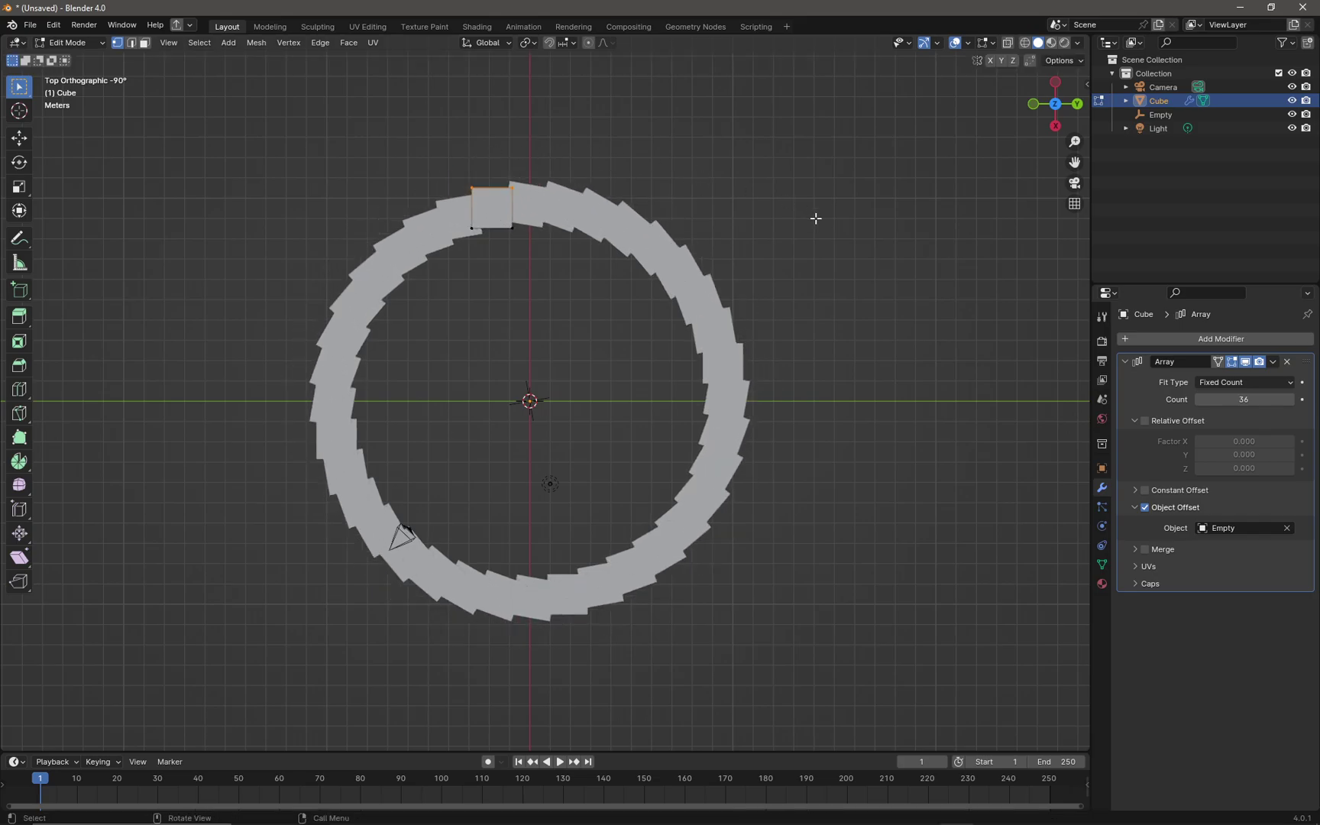
pyautogui.press('Tab')
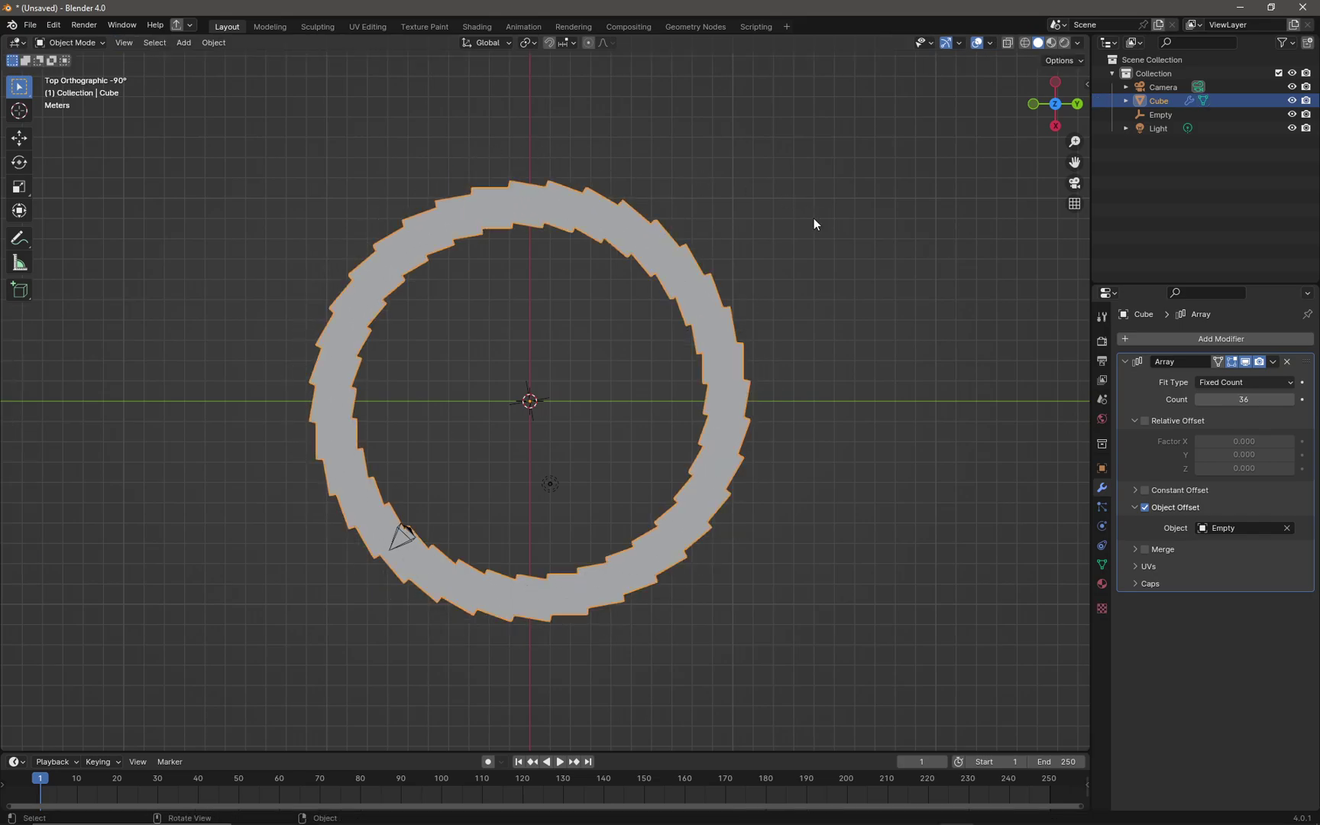